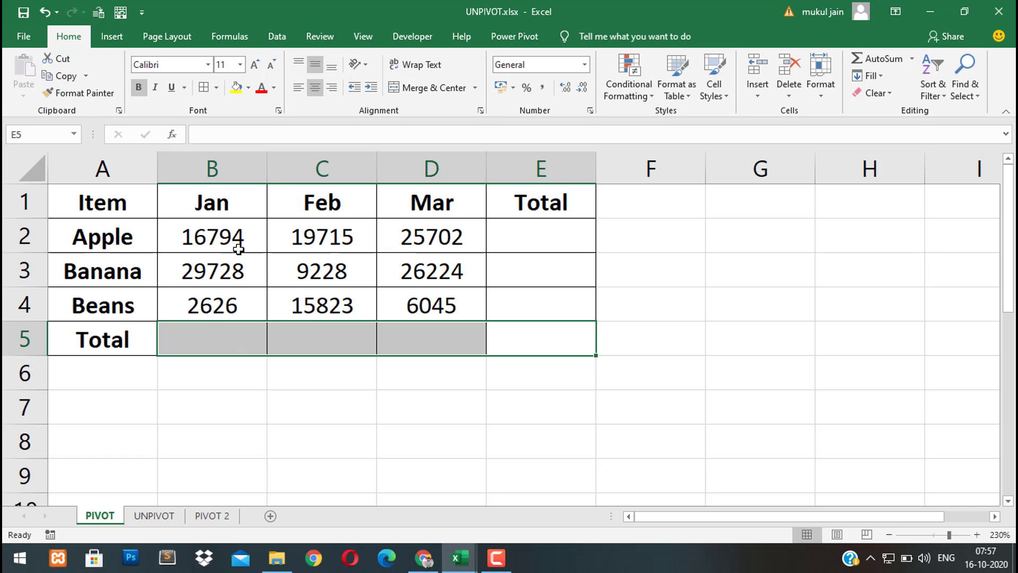
# - Fill the Total row and Total column of the sales table with automatic sums over B2:E5
pyautogui.moveTo(234, 237); pyautogui.dragTo(507, 332)
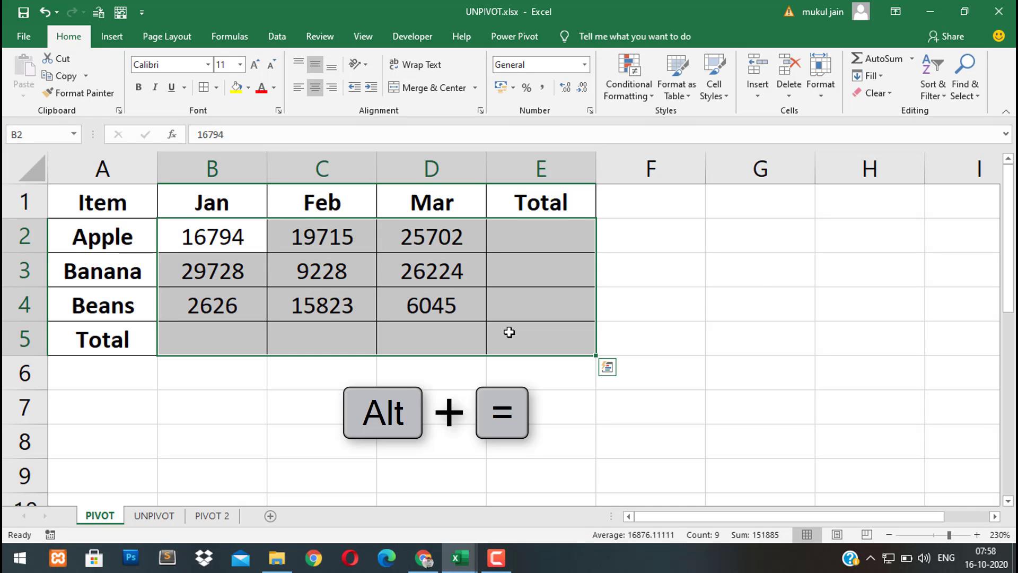
pyautogui.hotkey('alt', '=')
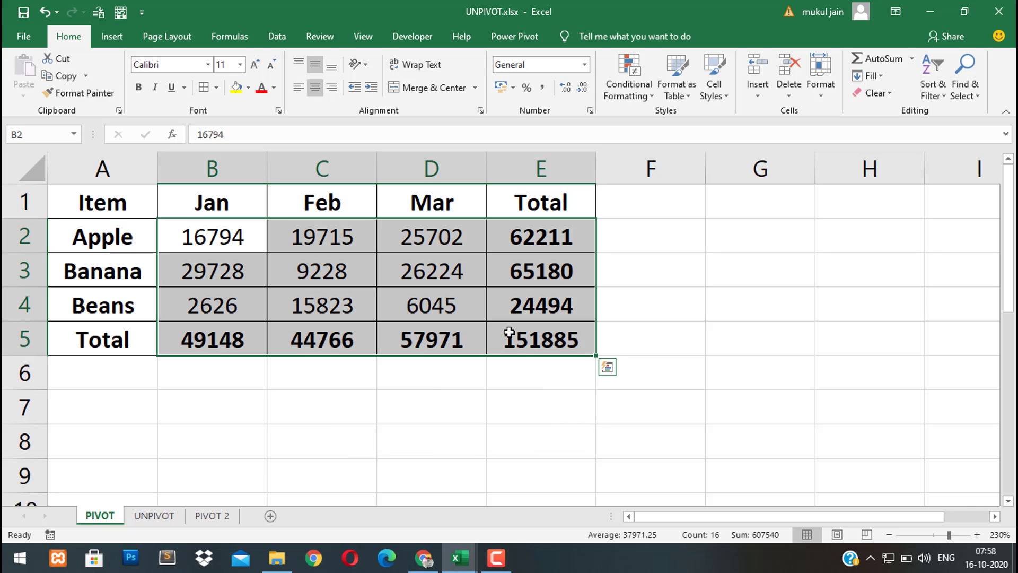
pyautogui.press('Return')
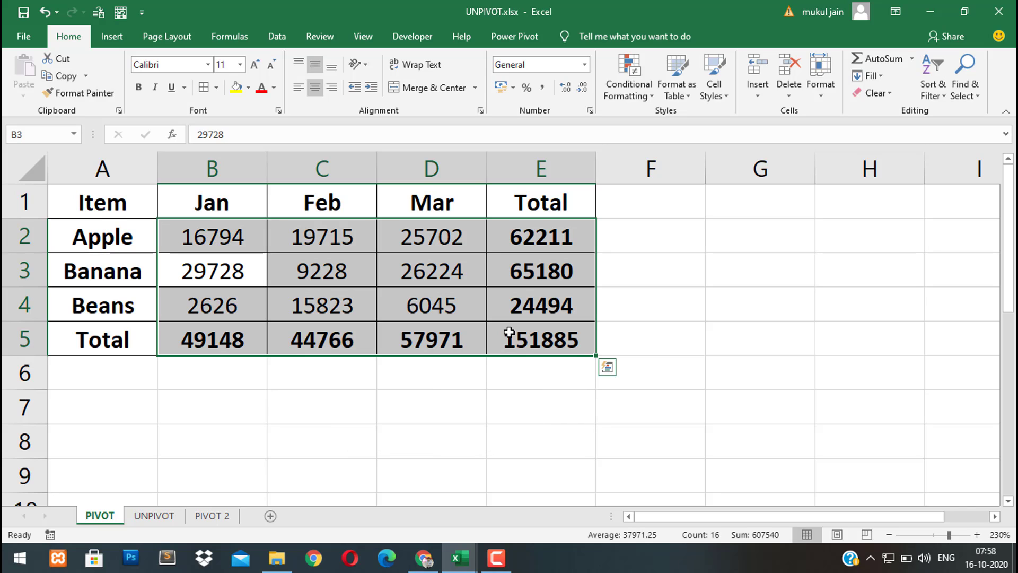
# - Check the sum formulas in the Total column and the Total row of the sales table
pyautogui.press('Right')
pyautogui.press('Right')
pyautogui.press('Right')
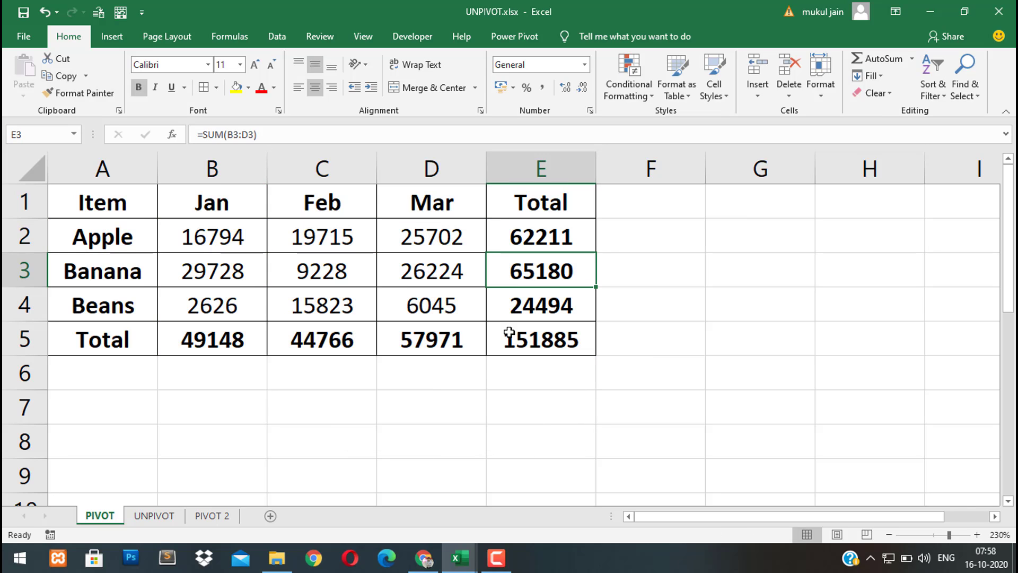
pyautogui.press('Down')
pyautogui.press('Down')
pyautogui.press('Left')
pyautogui.press('Left')
pyautogui.press('Left')
pyautogui.press('Left')
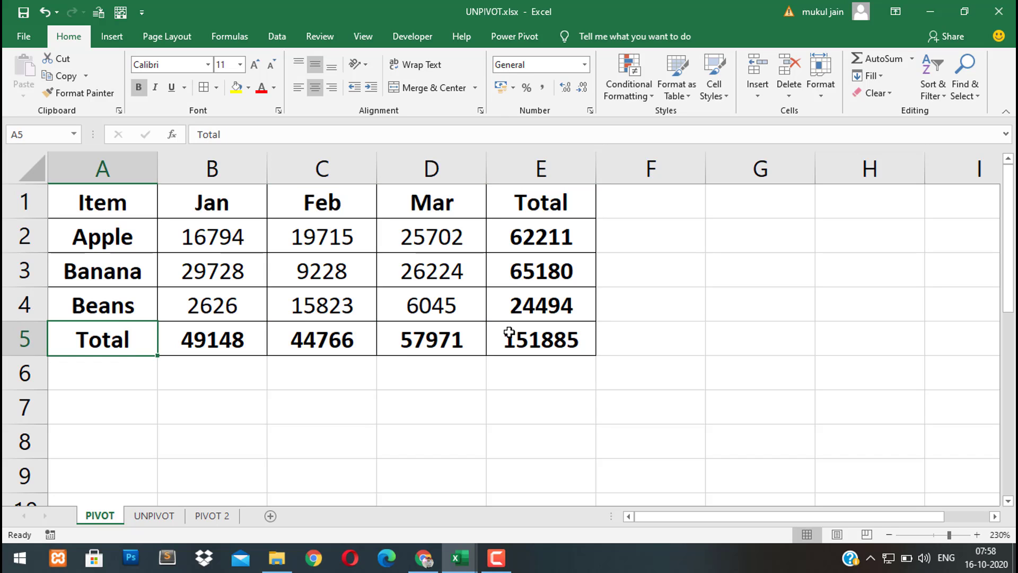
pyautogui.press('Right')
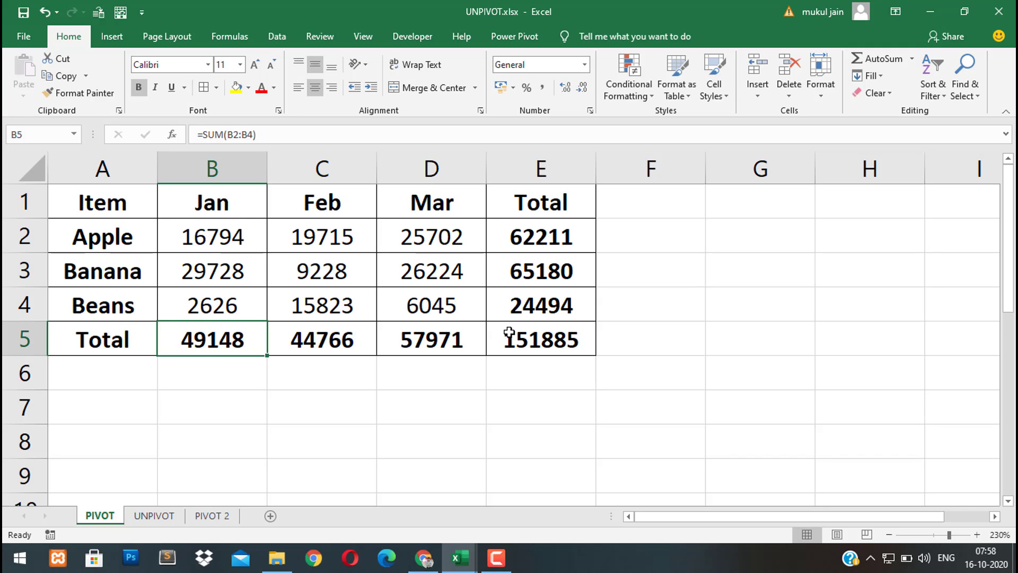
# - Select the whole sales table A1:E5, including its headings and totals, to review its layout
pyautogui.press('Left')
pyautogui.press('Up')
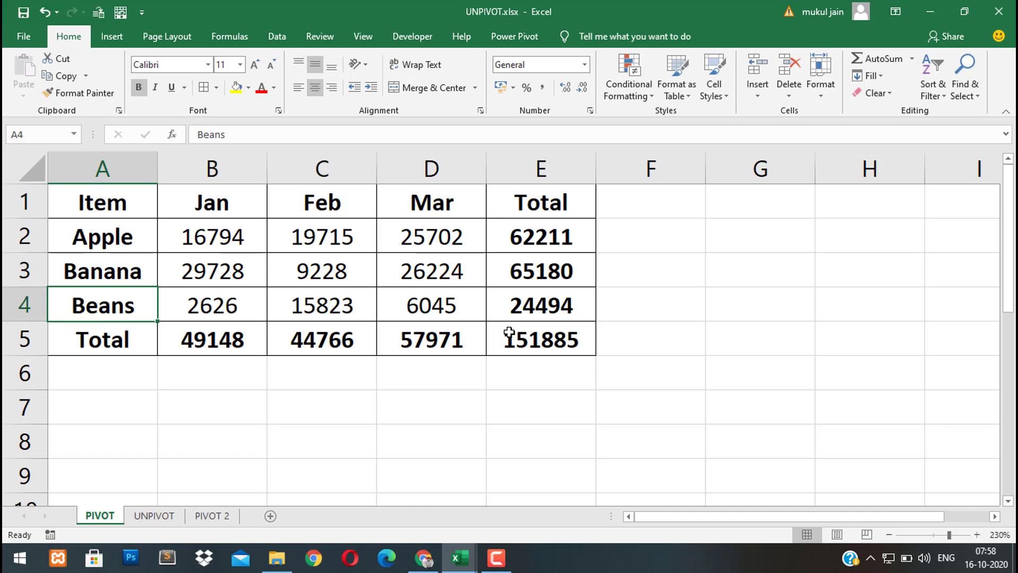
pyautogui.press('Up')
pyautogui.press('Up')
pyautogui.press('Up')
pyautogui.hotkey('shift', 'Right')
pyautogui.hotkey('shift', 'Right')
pyautogui.hotkey('shift', 'Right')
pyautogui.hotkey('shift', 'Right')
pyautogui.hotkey('shift', 'Down')
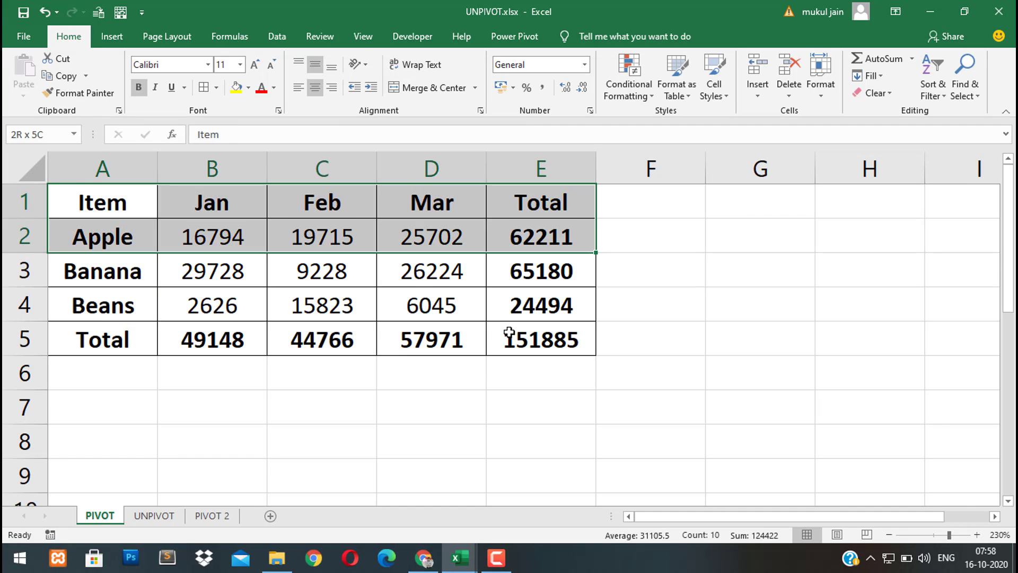
pyautogui.hotkey('shift', 'Down')
pyautogui.hotkey('shift', 'Down')
pyautogui.hotkey('shift', 'Down')
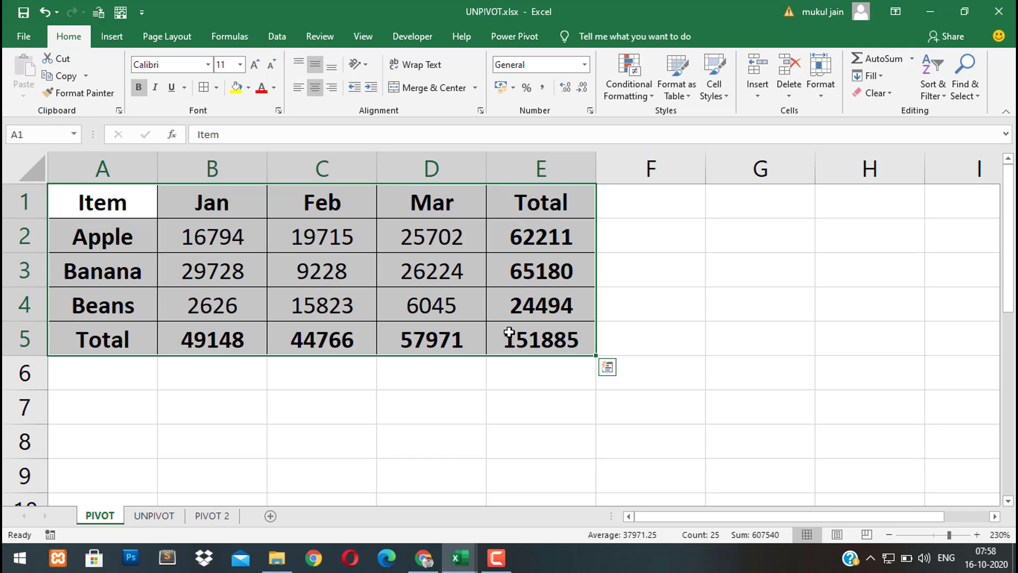
# - Examine the Apple row's monthly sales and its total across the columns
pyautogui.press('Up')
pyautogui.press('Down')
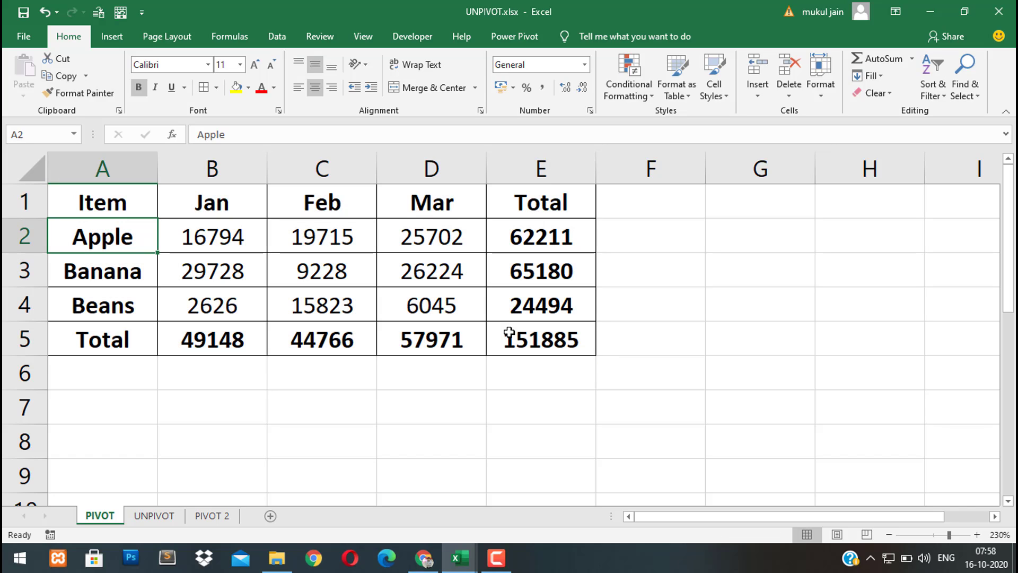
pyautogui.press('Right')
pyautogui.press('Right')
pyautogui.press('Right')
pyautogui.press('Right')
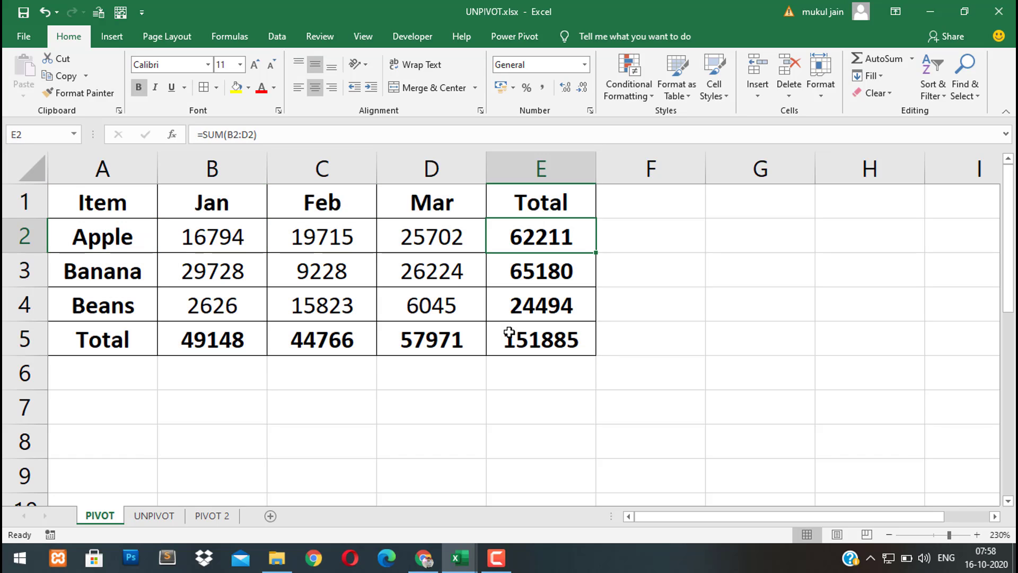
pyautogui.press('Left')
pyautogui.press('Left')
pyautogui.press('Left')
pyautogui.press('Right')
pyautogui.press('Right')
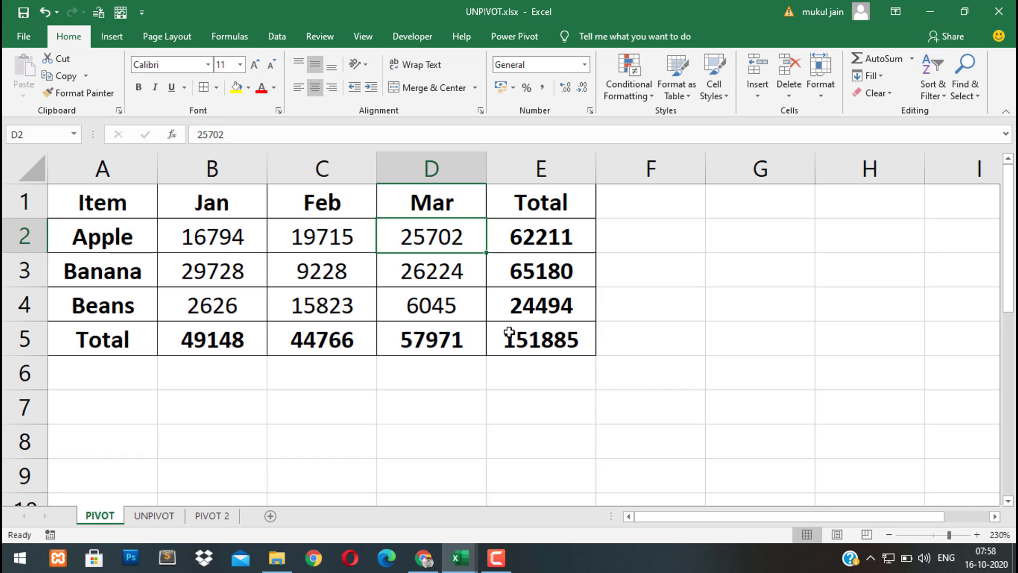
pyautogui.press('Left')
pyautogui.press('Left')
# - Examine the Banana and Beans rows, following the Beans sales across the months to the total
pyautogui.press('Down')
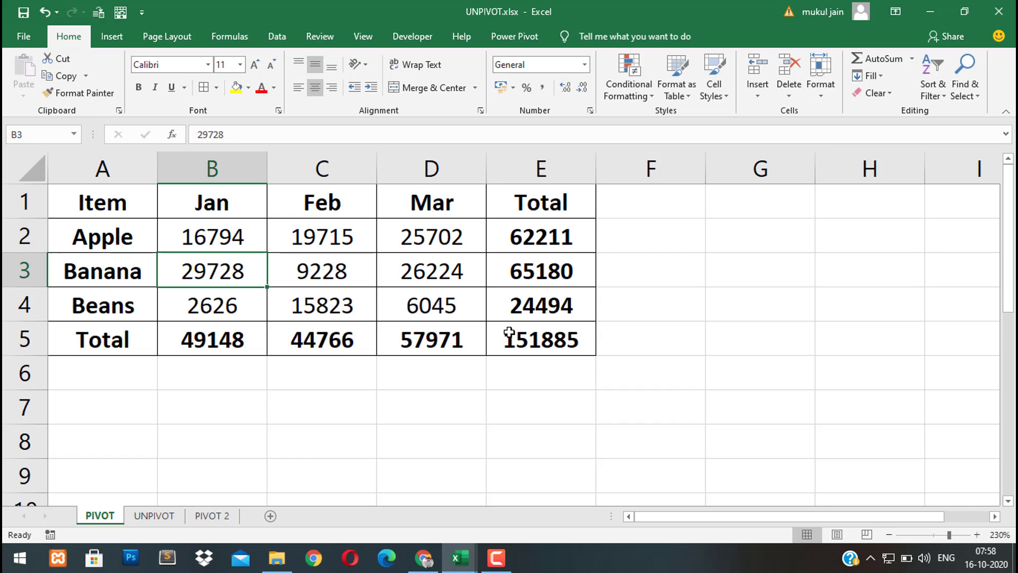
pyautogui.press('Down')
pyautogui.press('Left')
pyautogui.press('Up')
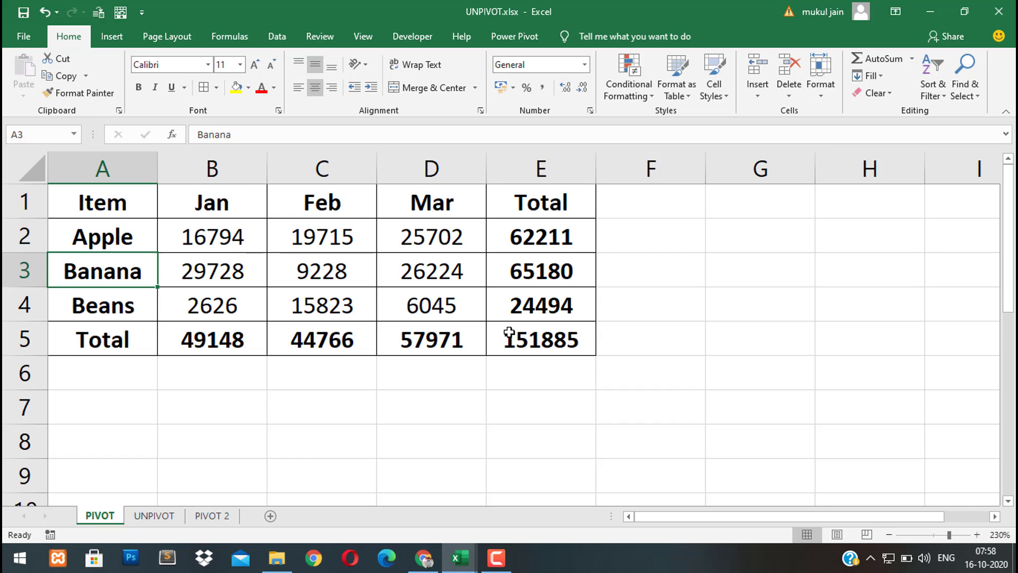
pyautogui.press('Down')
pyautogui.press('Right')
pyautogui.press('Right')
pyautogui.press('Right')
pyautogui.press('Right')
pyautogui.press('Right')
pyautogui.press('Left')
pyautogui.press('Left')
pyautogui.press('Left')
pyautogui.press('Left')
pyautogui.press('Left')
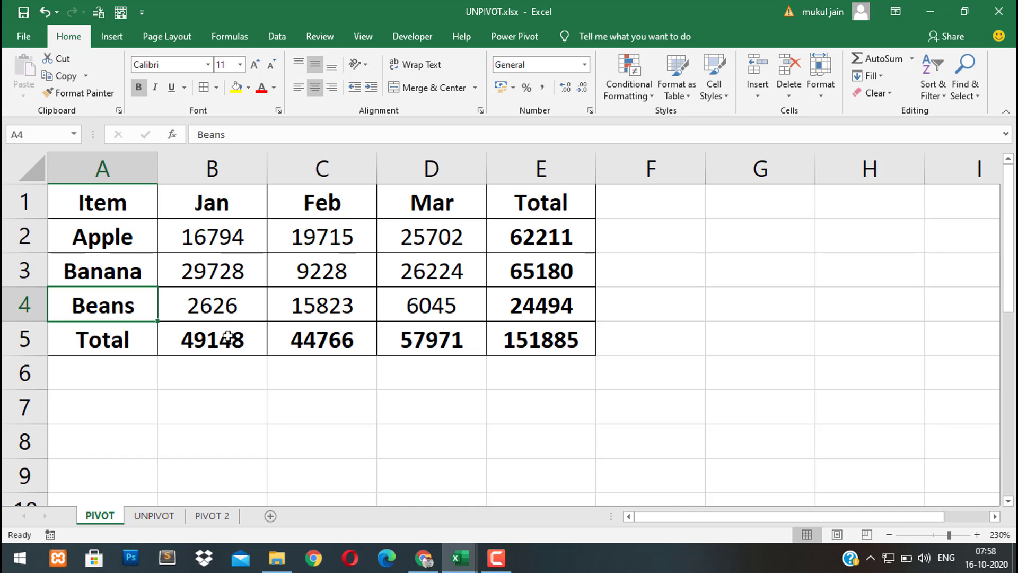
# - Review the Item, Month and Sale list in A1:C10 of the UNPIVOT sheet and return to the PIVOT sheet
pyautogui.click(158, 519)
pyautogui.moveTo(80, 195); pyautogui.dragTo(266, 454)
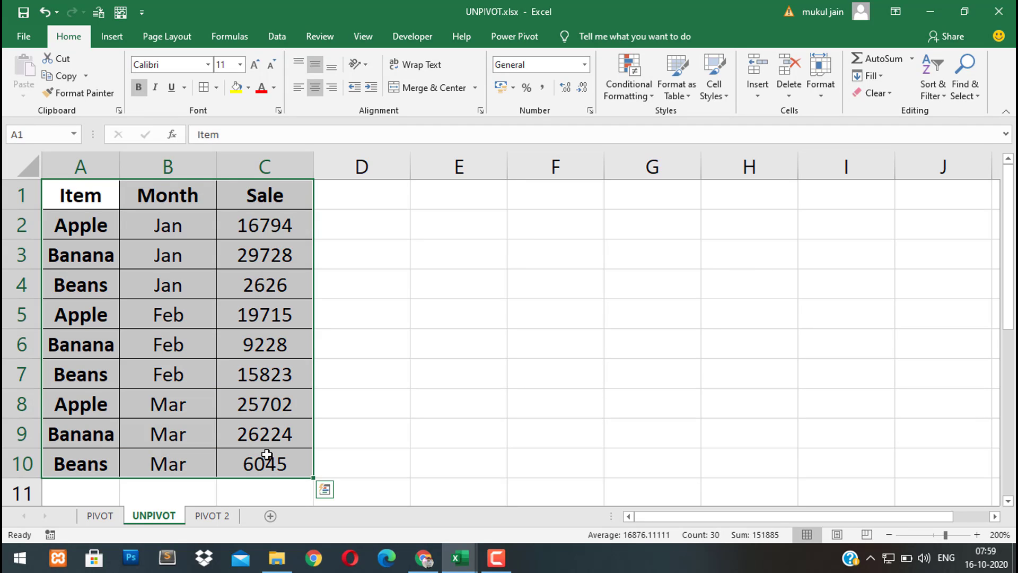
pyautogui.click(142, 276)
pyautogui.click(101, 516)
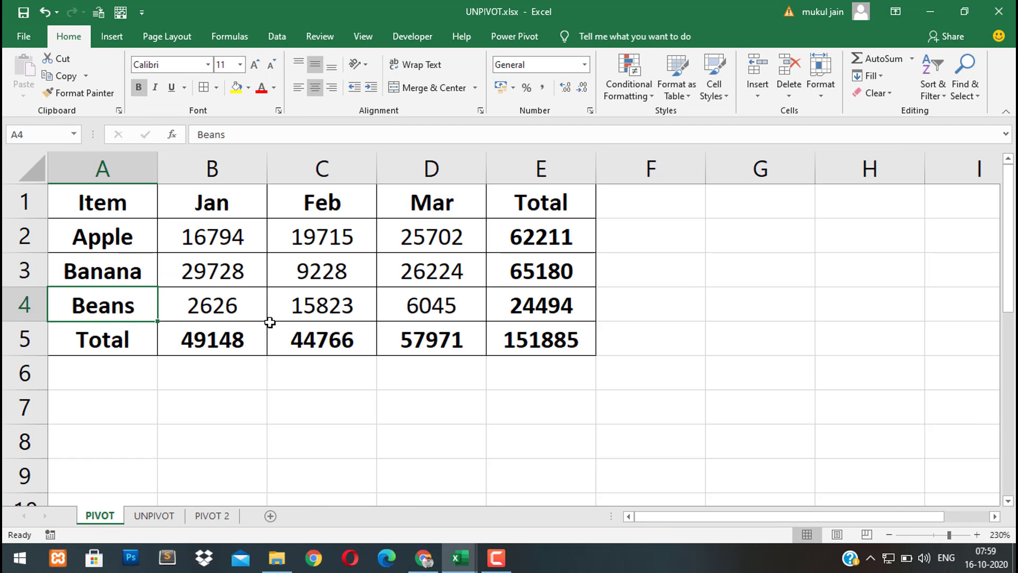
# - Compare the Jan to Mar headings on the PIVOT sheet with the Month and Sale columns on the UNPIVOT sheet
pyautogui.moveTo(212, 204); pyautogui.dragTo(416, 210)
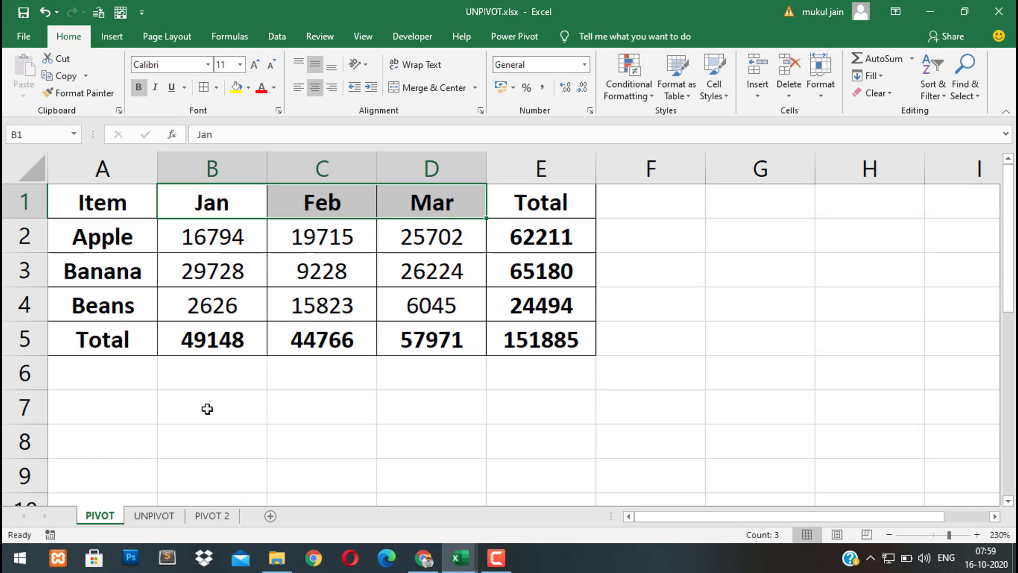
pyautogui.click(154, 516)
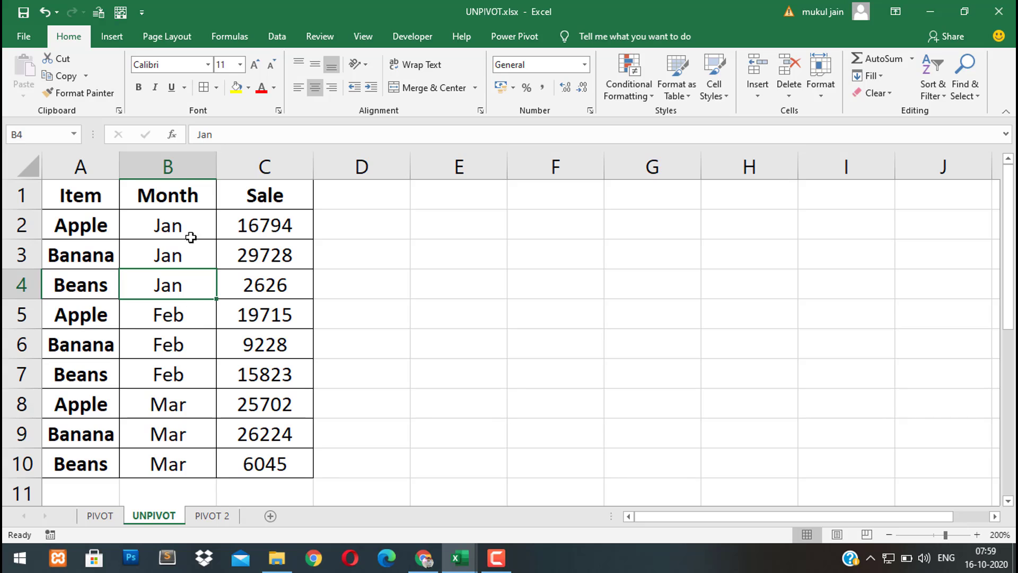
pyautogui.moveTo(191, 238); pyautogui.dragTo(187, 283)
pyautogui.moveTo(175, 316); pyautogui.dragTo(167, 459)
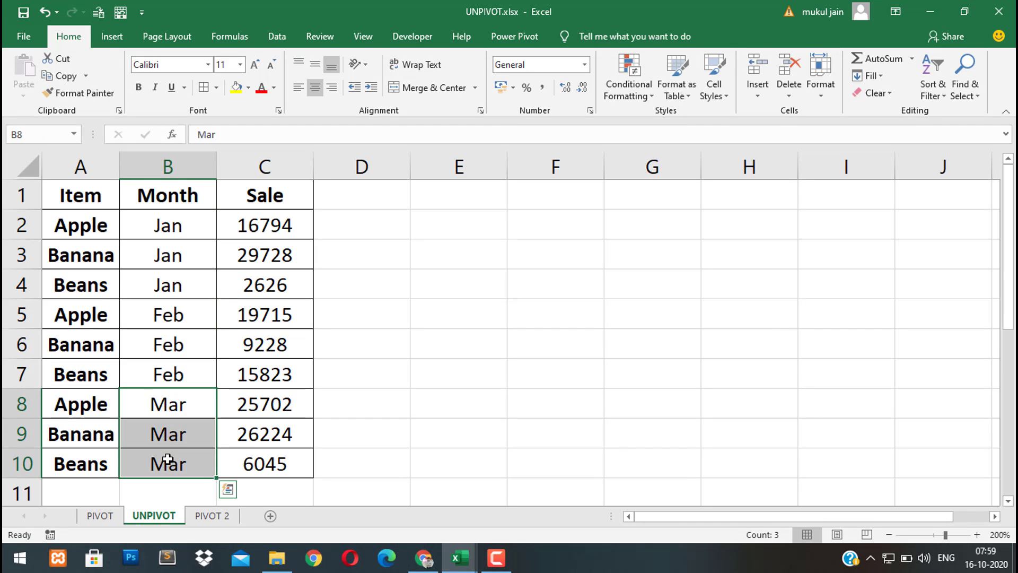
pyautogui.moveTo(285, 234); pyautogui.dragTo(274, 461)
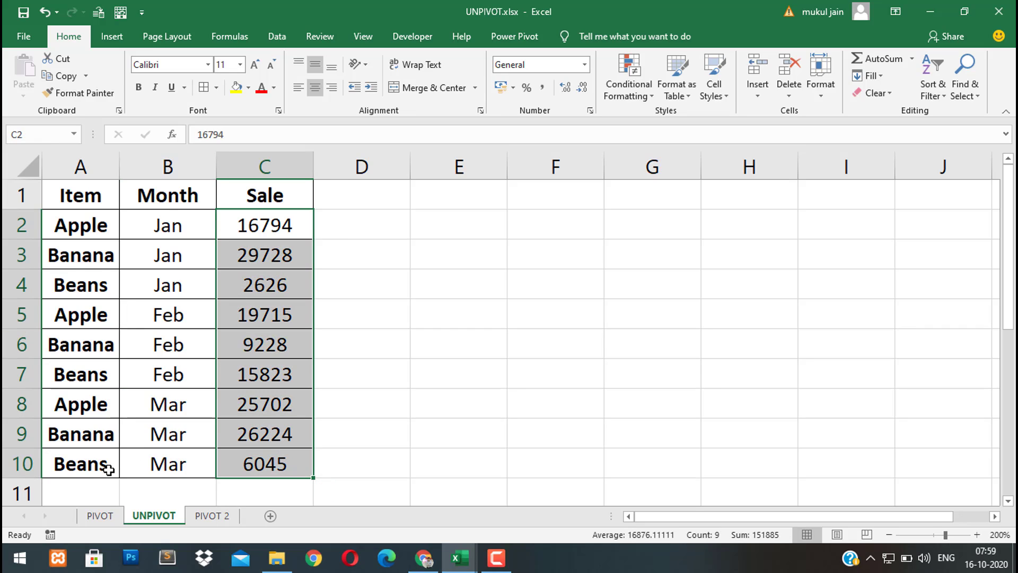
pyautogui.click(99, 515)
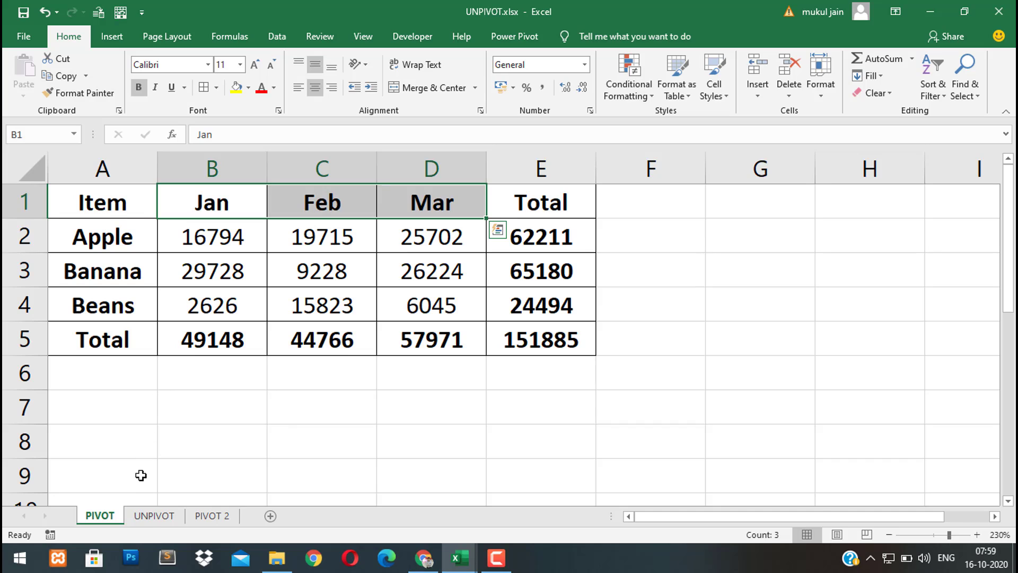
pyautogui.click(148, 516)
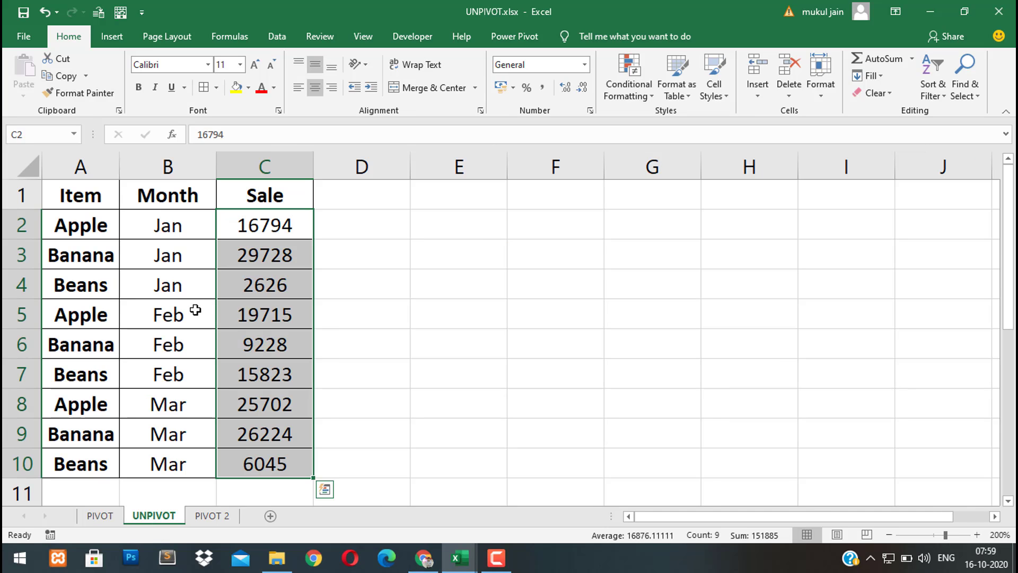
pyautogui.click(195, 310)
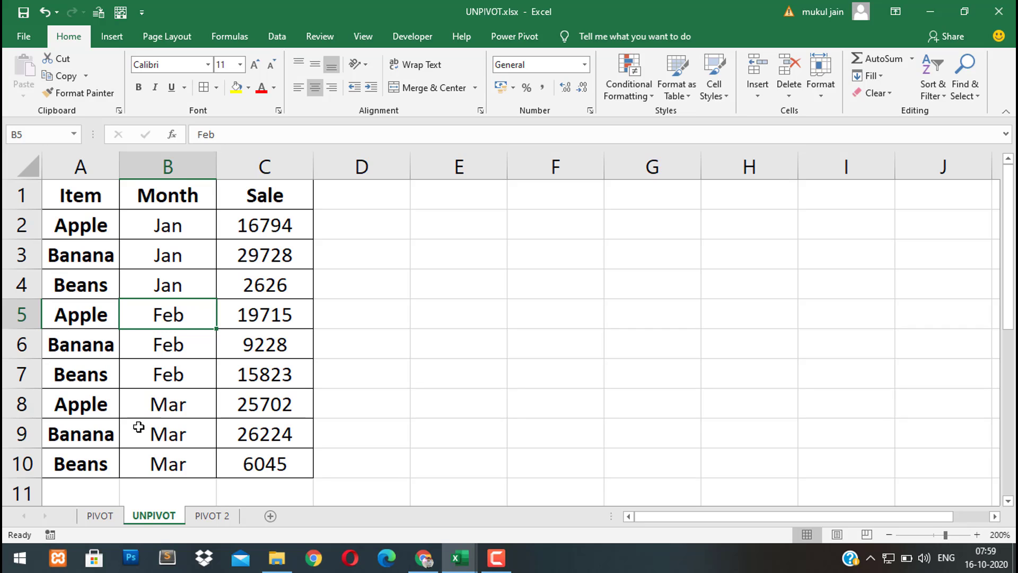
pyautogui.click(100, 516)
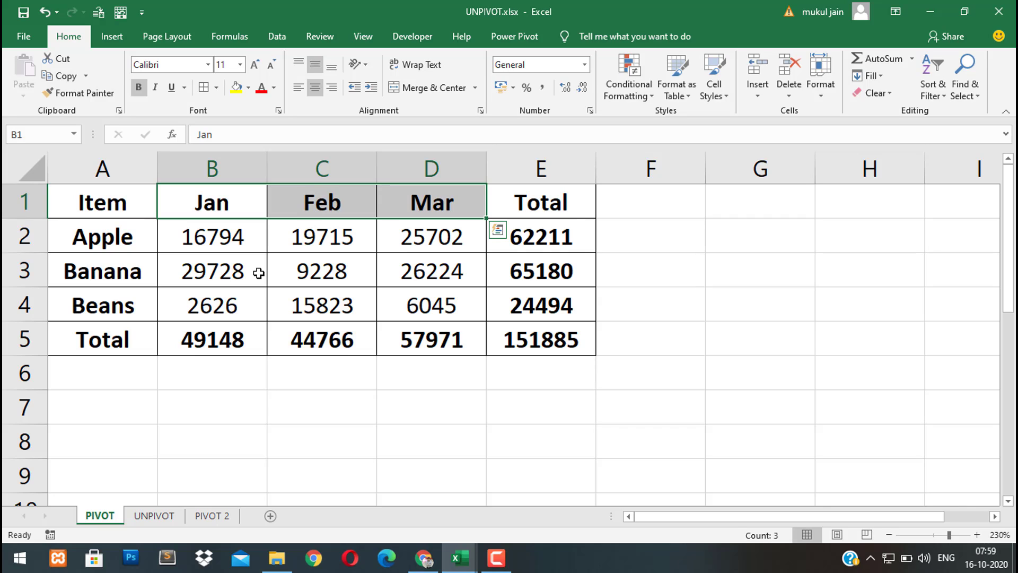
# - Examine the item names and each item's January sales against the January total on the PIVOT sheet
pyautogui.press('Left')
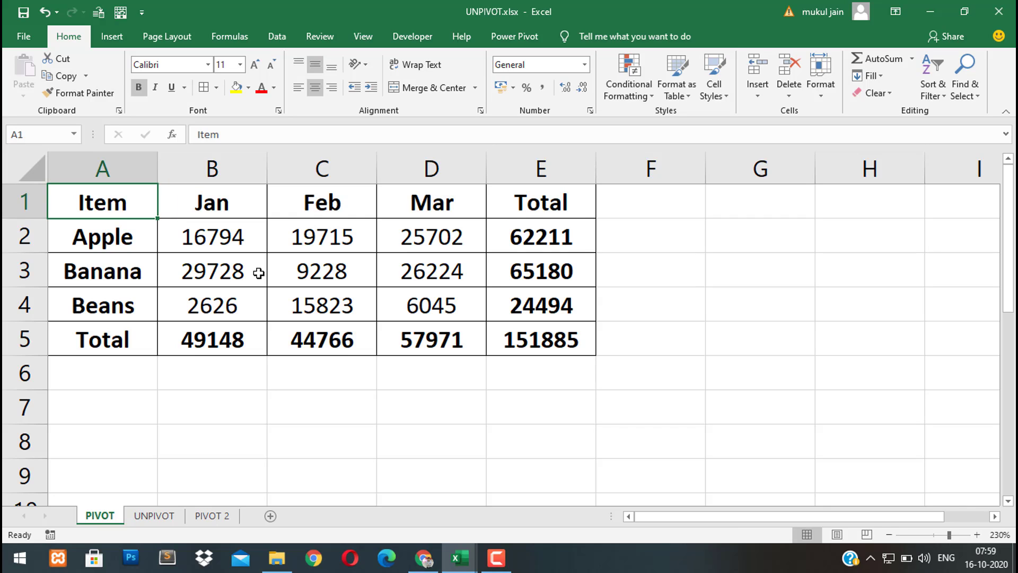
pyautogui.press('Down')
pyautogui.press('Right')
pyautogui.press('Down')
pyautogui.press('Down')
pyautogui.press('Left')
pyautogui.press('Up')
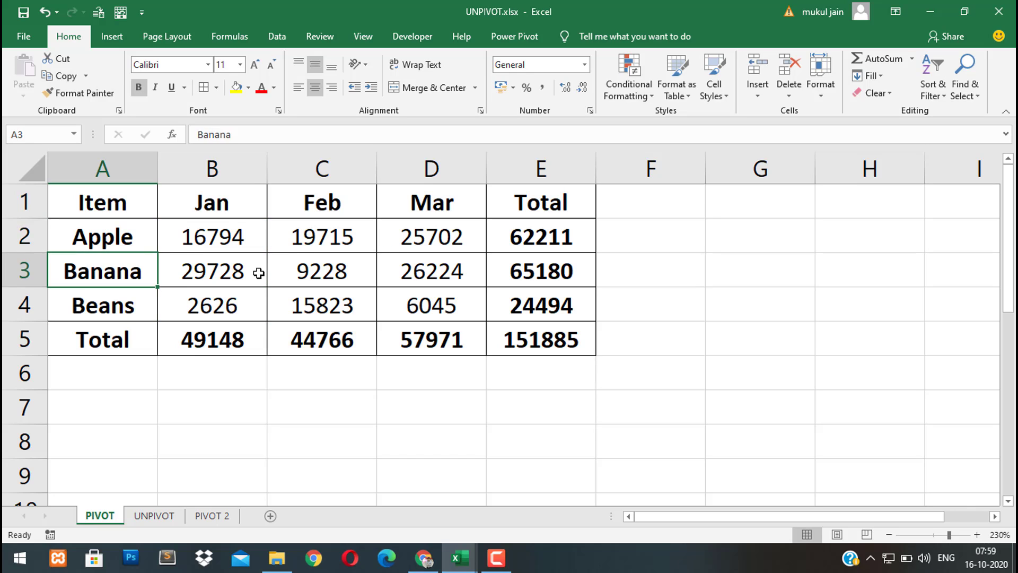
pyautogui.press('Up')
pyautogui.press('Down')
pyautogui.press('Down')
pyautogui.press('Right')
pyautogui.press('Down')
pyautogui.press('Up')
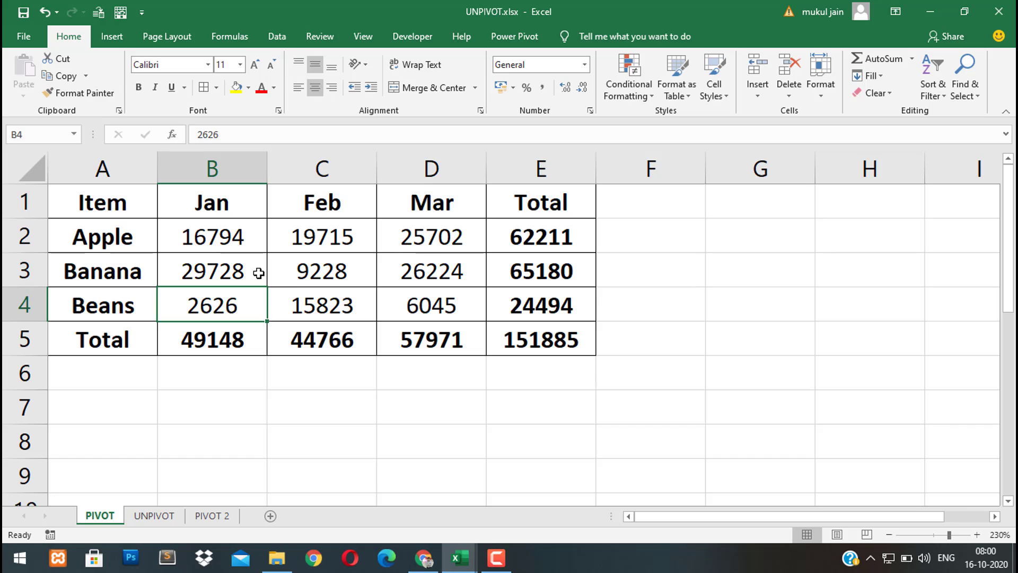
# - Insert a blank column between the Jan and Feb columns of the sales table
pyautogui.press('Right')
pyautogui.hotkey('ctrl', 'space')
pyautogui.press('Up')
pyautogui.press('Left')
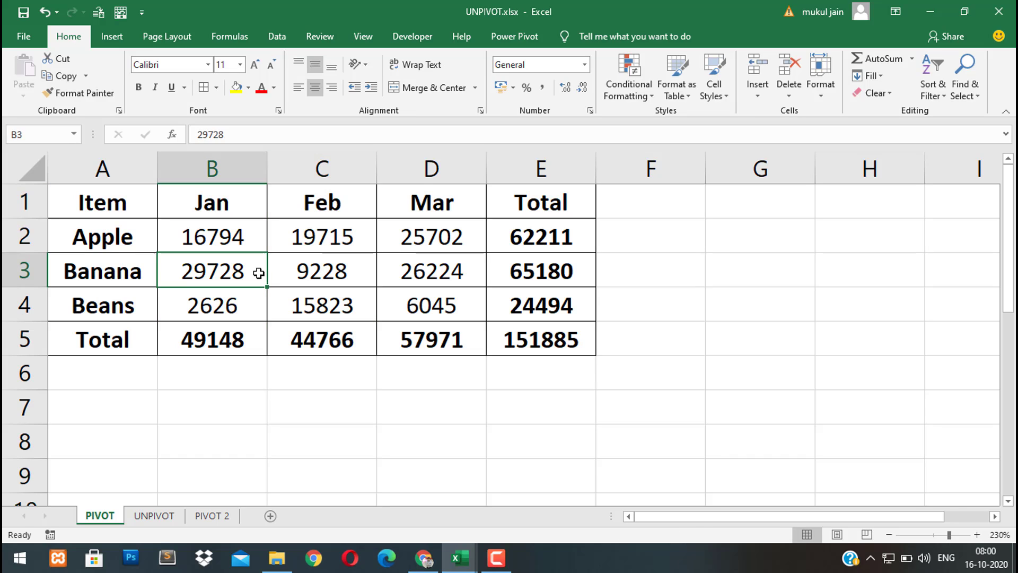
pyautogui.press('Right')
pyautogui.hotkey('ctrl', 'space')
pyautogui.hotkey('ctrl', 'shift', '+')
pyautogui.press('Up')
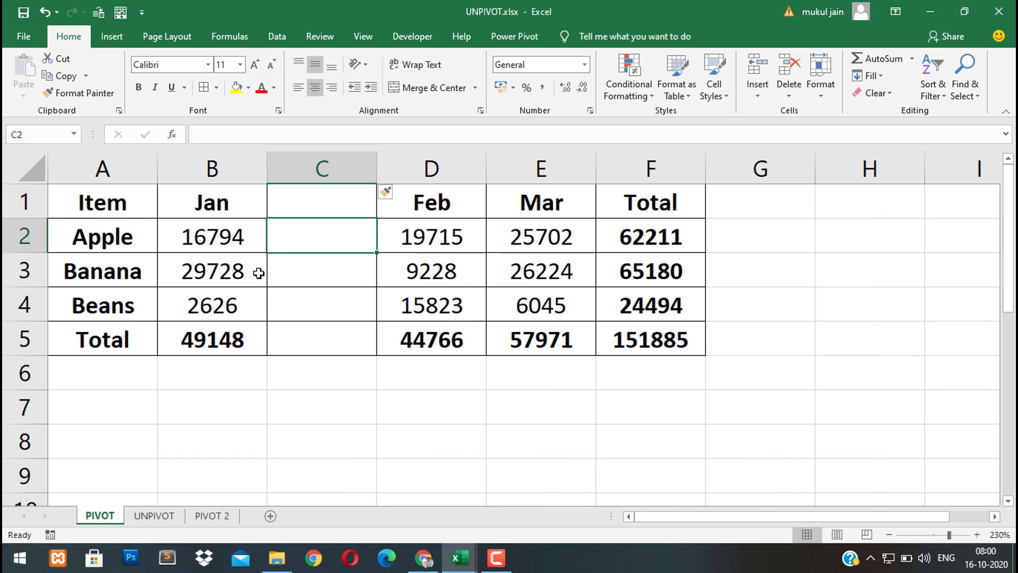
pyautogui.press('Down')
pyautogui.press('Up')
# - Enter the formula =B2/$B$5 in C2 to calculate Apple's share of the January total
pyautogui.write('=')
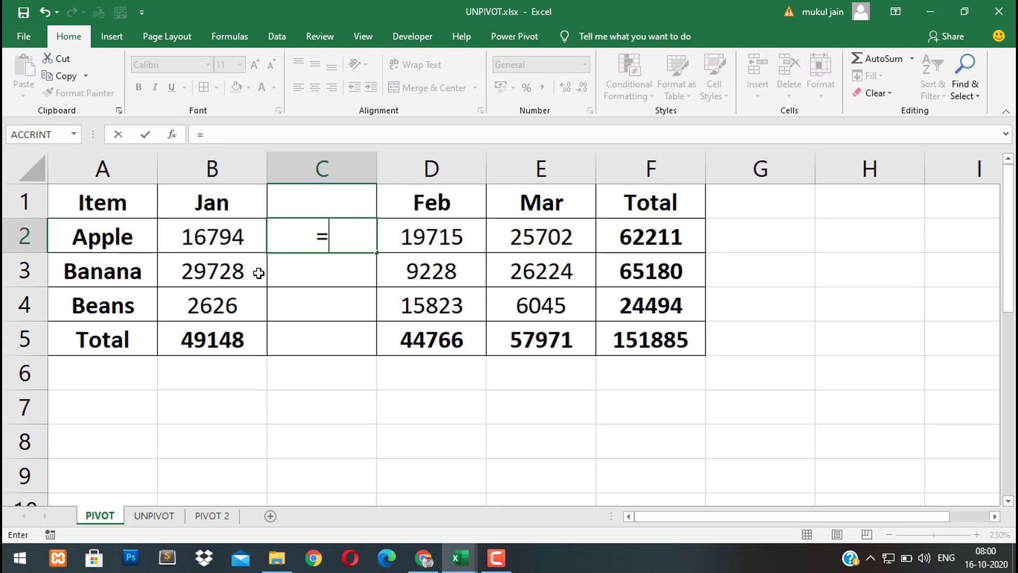
pyautogui.press('Left')
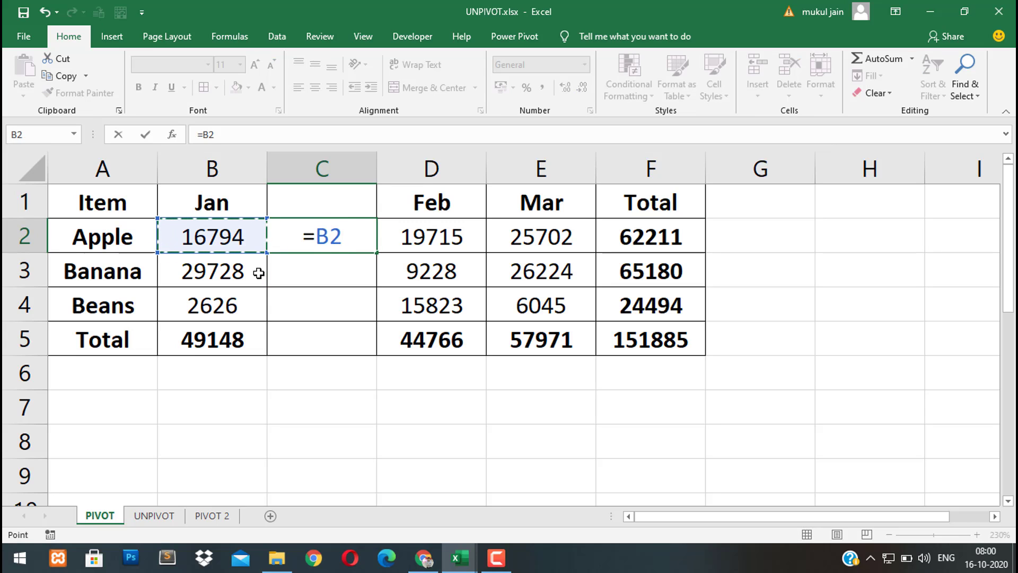
pyautogui.write('/')
pyautogui.press('Left')
pyautogui.press('Down')
pyautogui.press('Down')
pyautogui.press('Down')
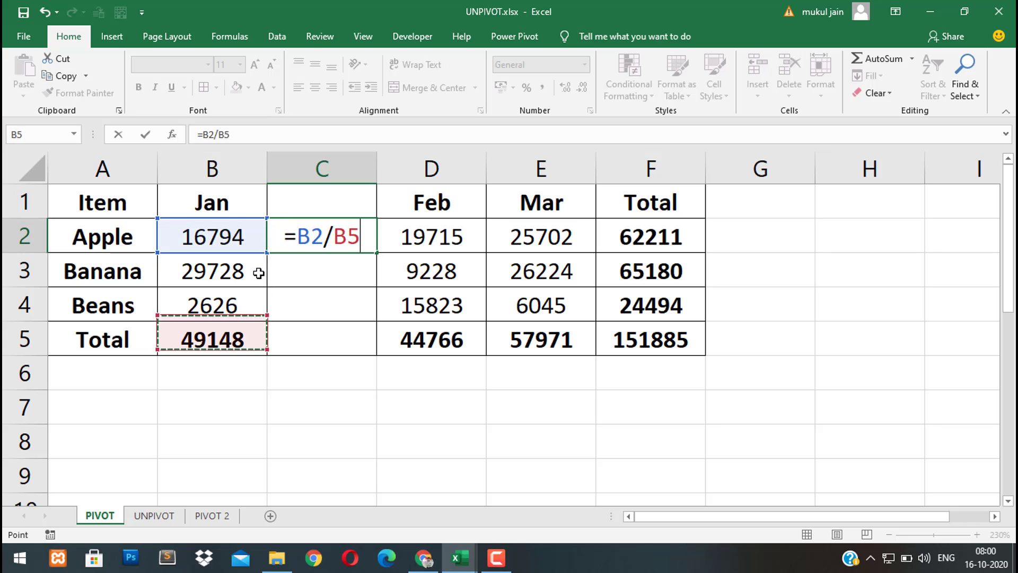
pyautogui.press('F4')
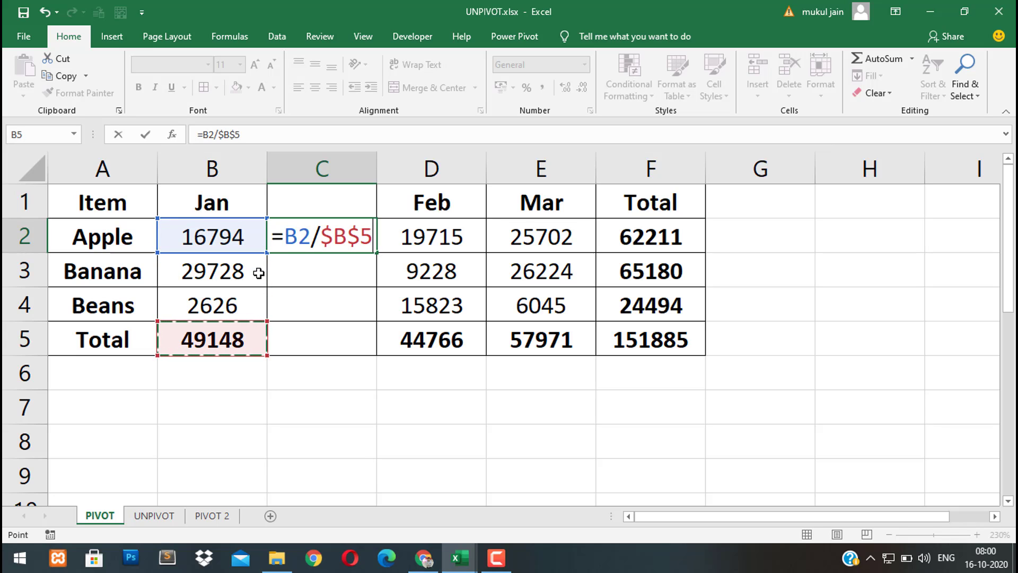
pyautogui.press('Return')
# - Fill the share formula from C2 down to C4 and format the three results as percentages
pyautogui.press('Up')
pyautogui.hotkey('shift', 'Down')
pyautogui.hotkey('shift', 'Down')
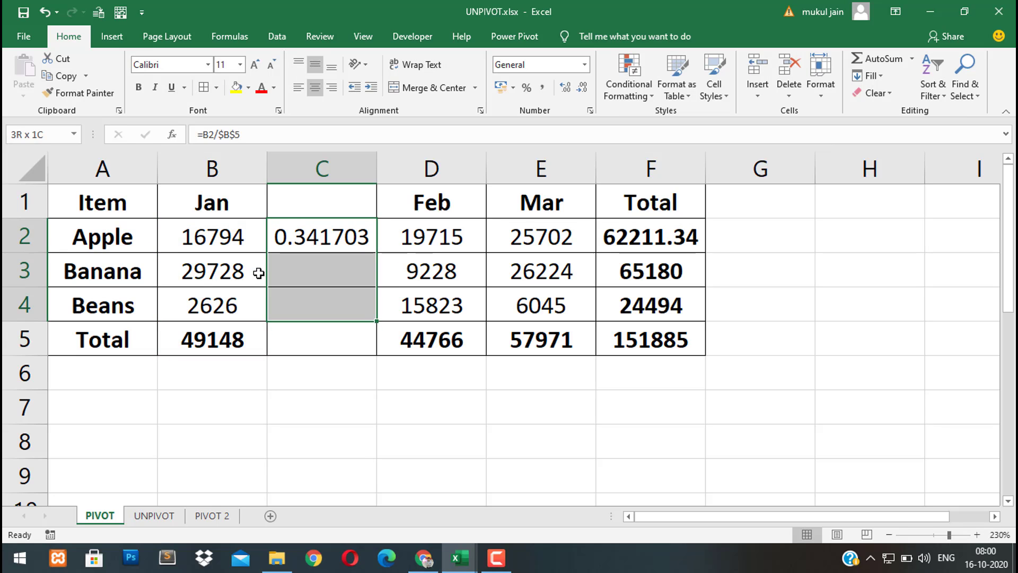
pyautogui.hotkey('ctrl', 'd')
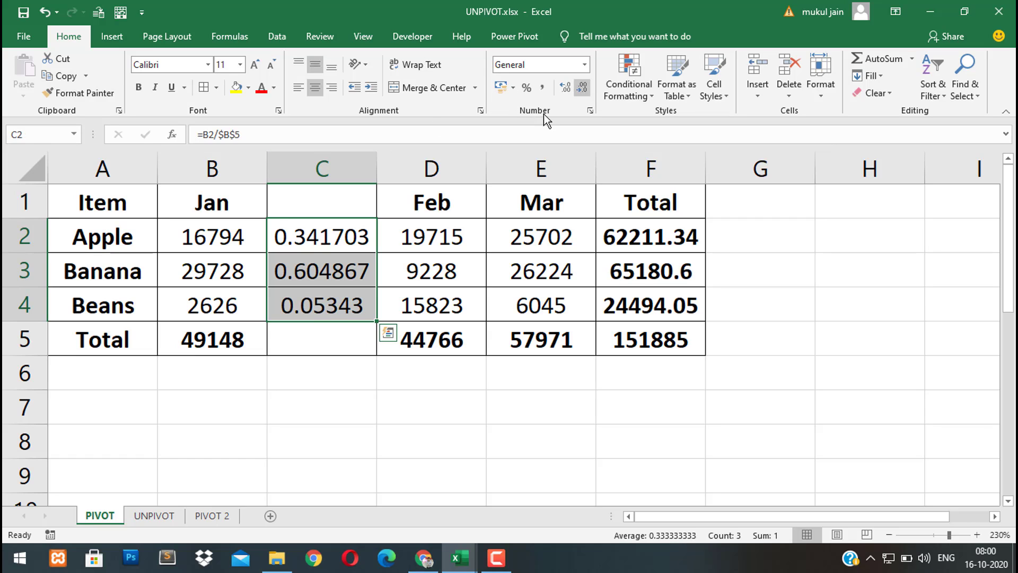
pyautogui.click(527, 87)
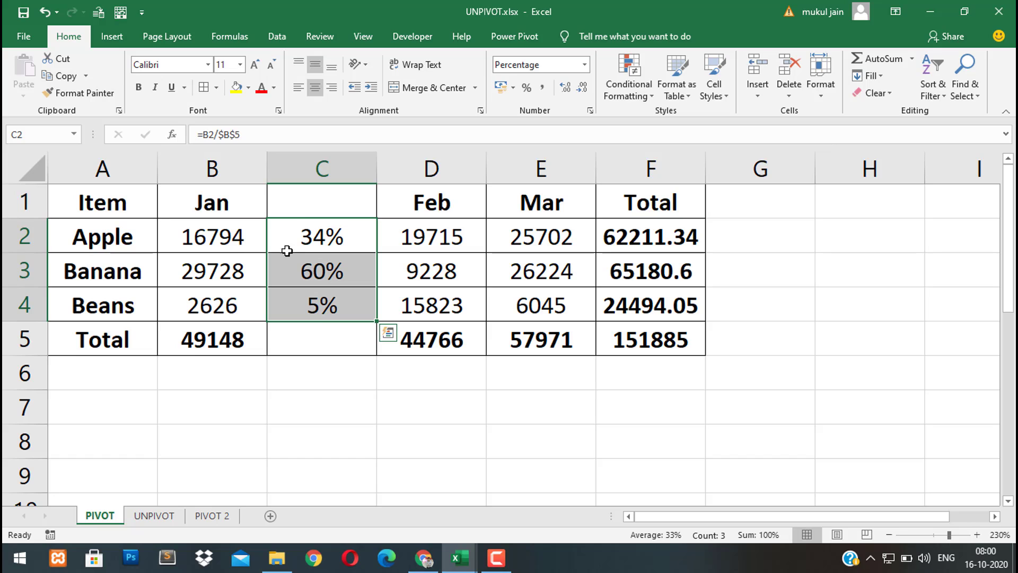
# - Examine the January share percentages and their formulas for Apple, Banana and Beans in C2:C4
pyautogui.click(310, 241)
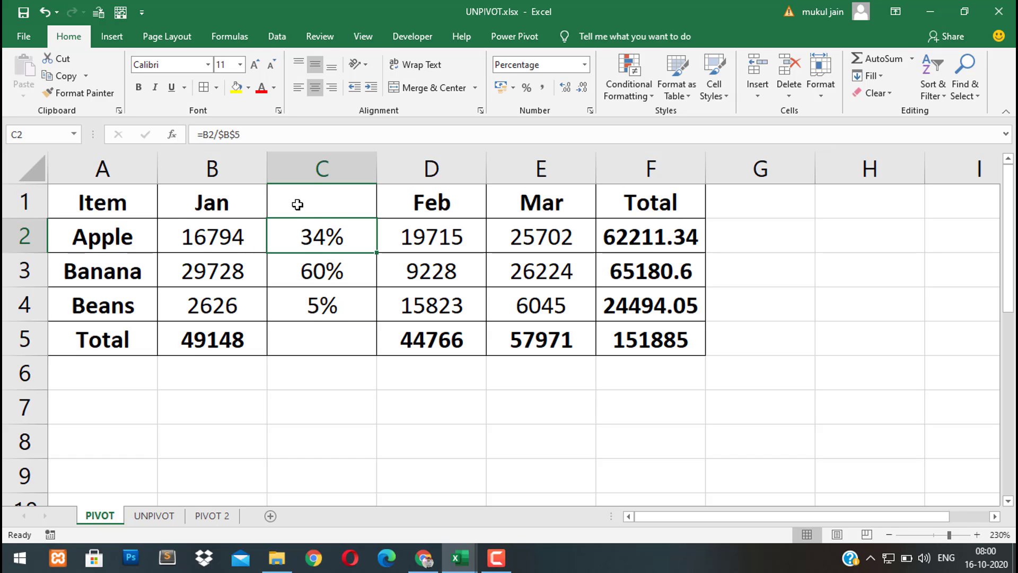
pyautogui.click(326, 269)
pyautogui.click(295, 303)
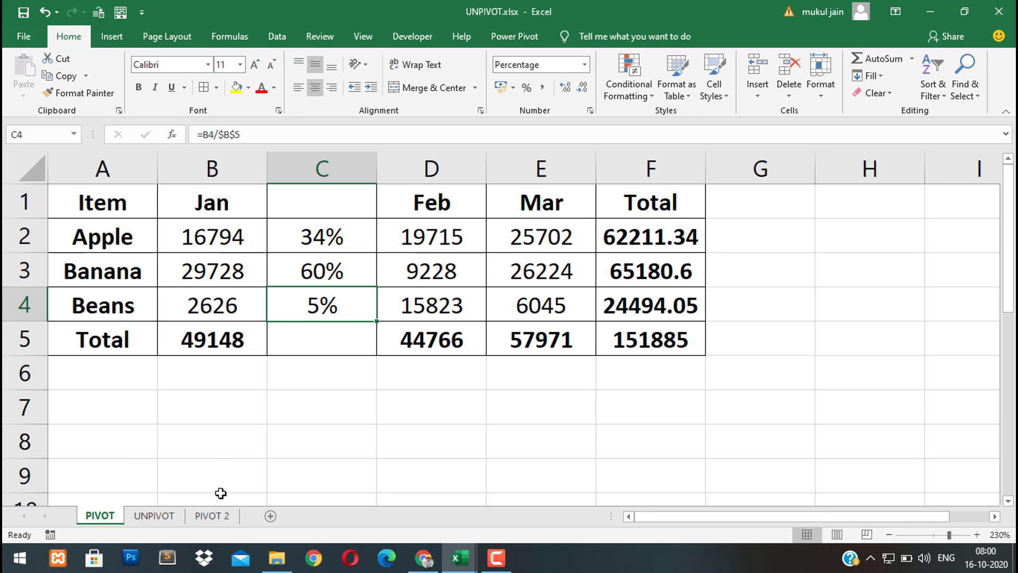
# - Compare the twelve-month table A1:N9 on the PIVOT 2 sheet with the layouts on the PIVOT and UNPIVOT sheets
pyautogui.click(217, 516)
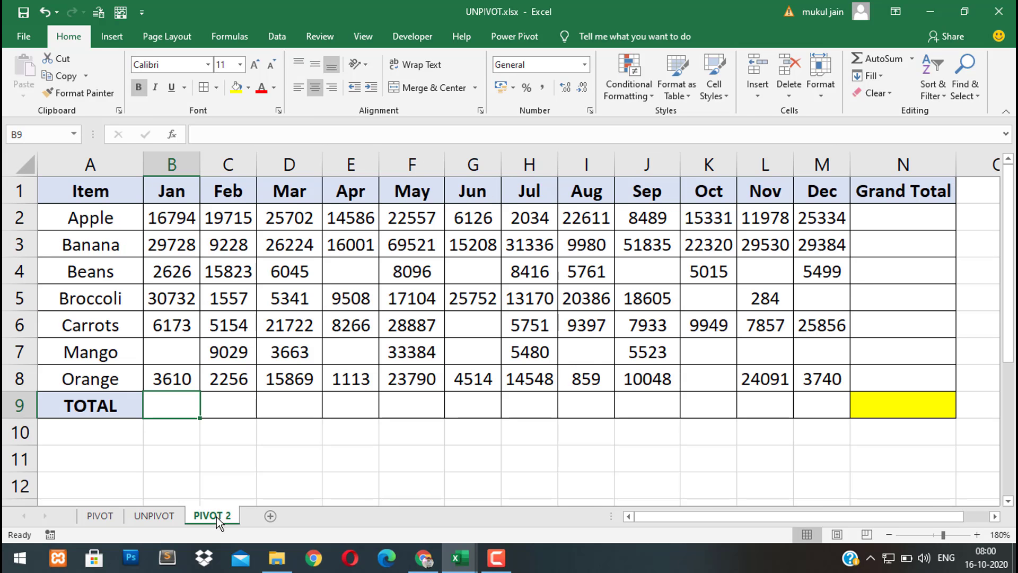
pyautogui.moveTo(73, 192); pyautogui.dragTo(886, 400)
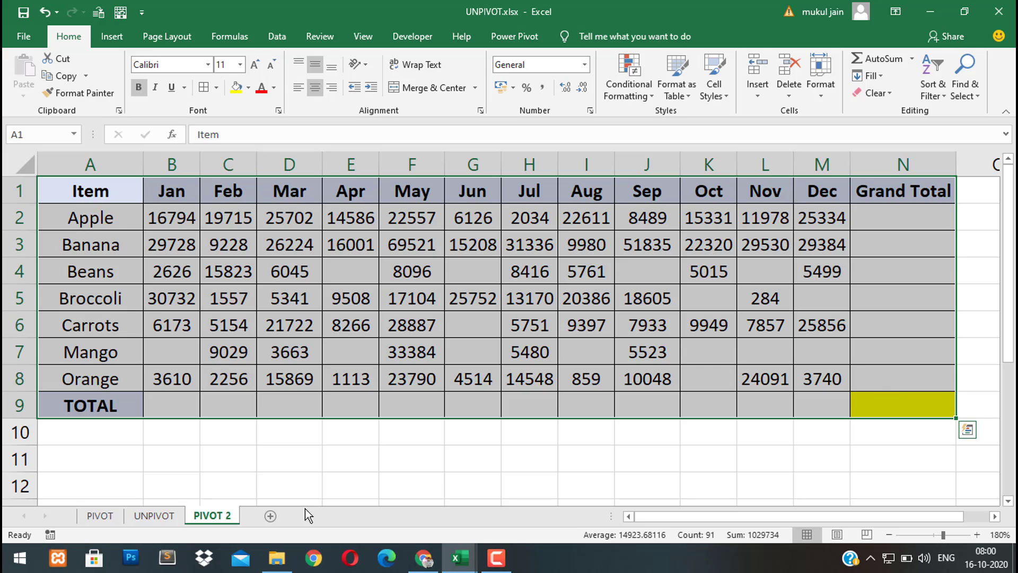
pyautogui.click(111, 515)
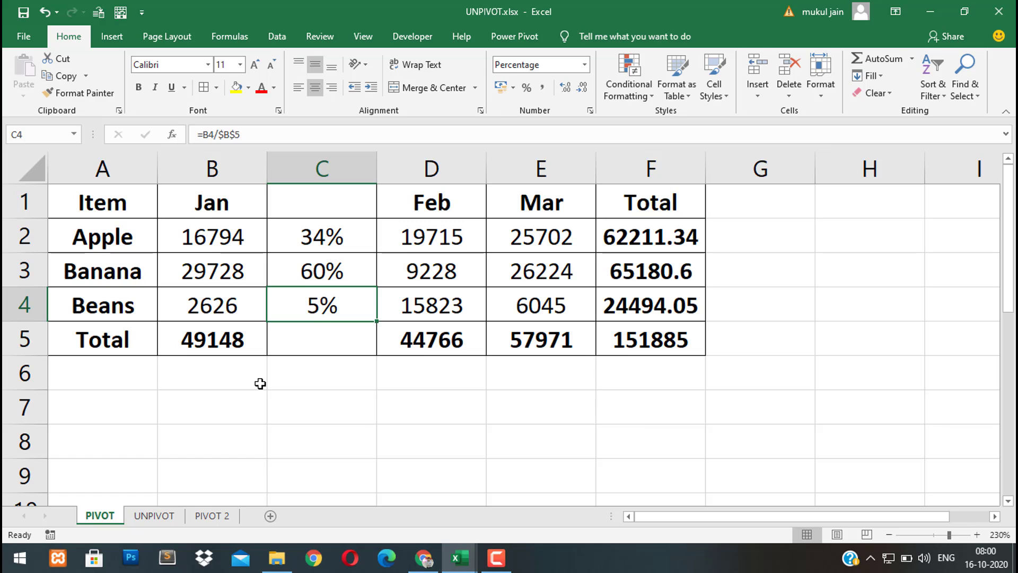
pyautogui.click(160, 516)
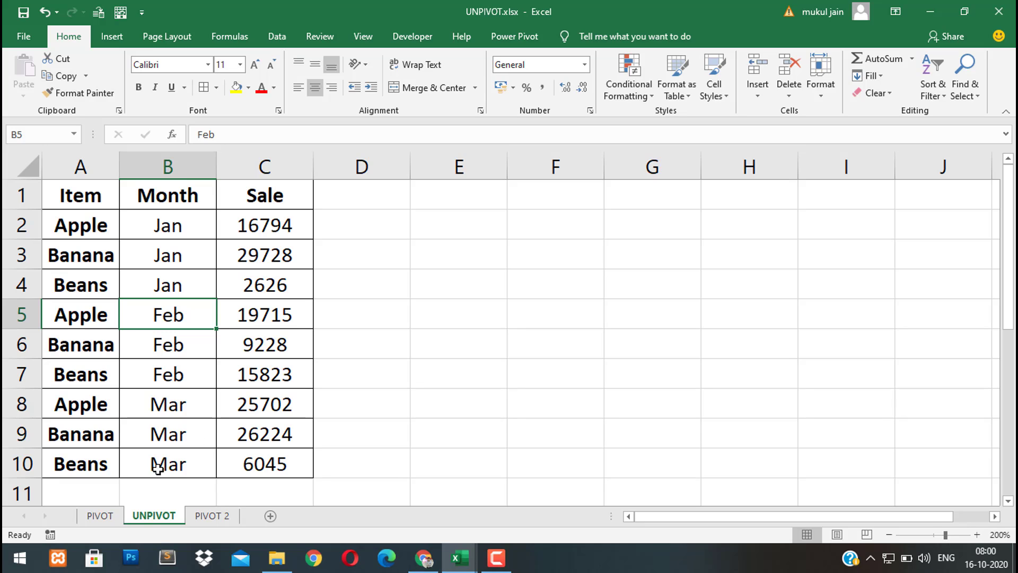
# - Delete the percentage column between Jan and Feb on the PIVOT sheet
pyautogui.click(99, 516)
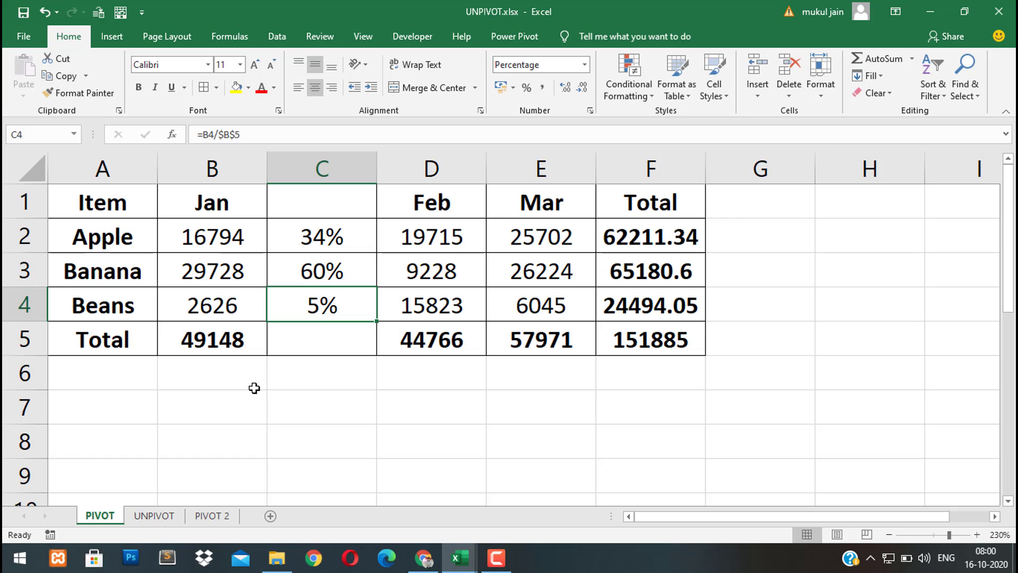
pyautogui.click(322, 175)
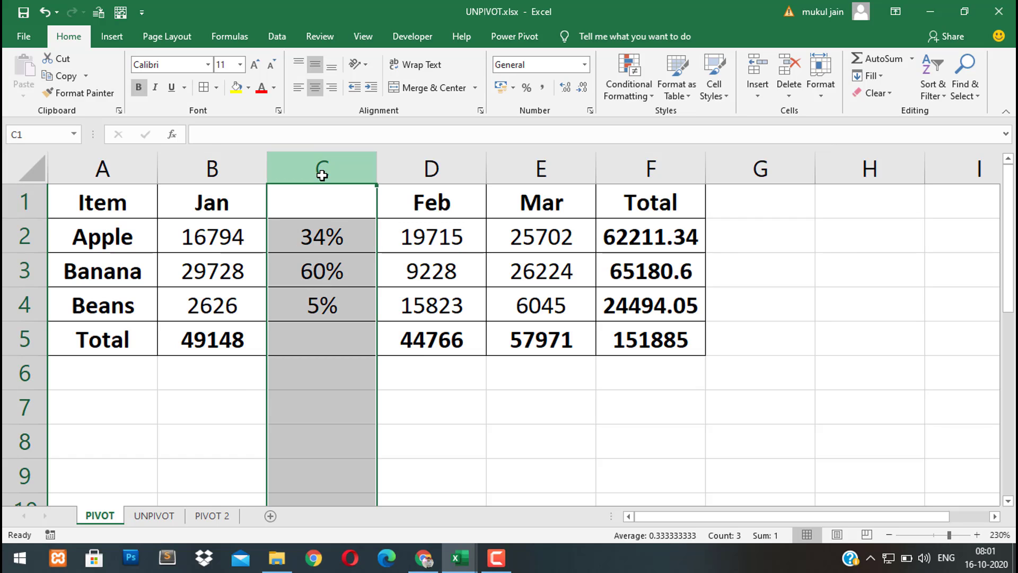
pyautogui.hotkey('ctrl', '-')
# - Examine the headings, the Total column and the Total row of the sales table on the PIVOT sheet
pyautogui.press('Left')
pyautogui.press('Right')
pyautogui.press('Right')
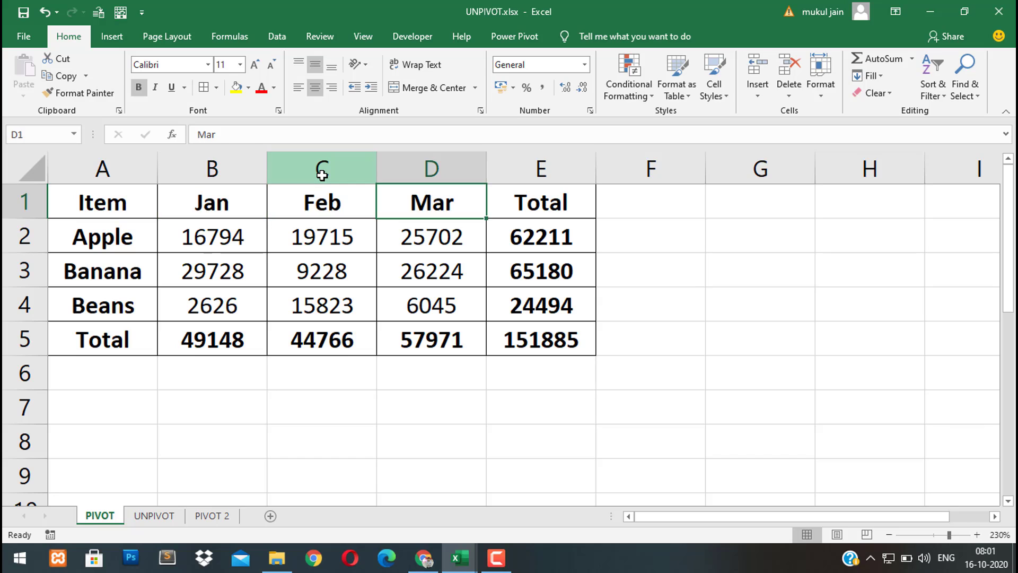
pyautogui.press('Right')
pyautogui.press('Down')
pyautogui.press('Down')
pyautogui.press('Down')
pyautogui.press('Down')
pyautogui.press('Left')
pyautogui.press('Left')
pyautogui.press('Left')
pyautogui.press('Up')
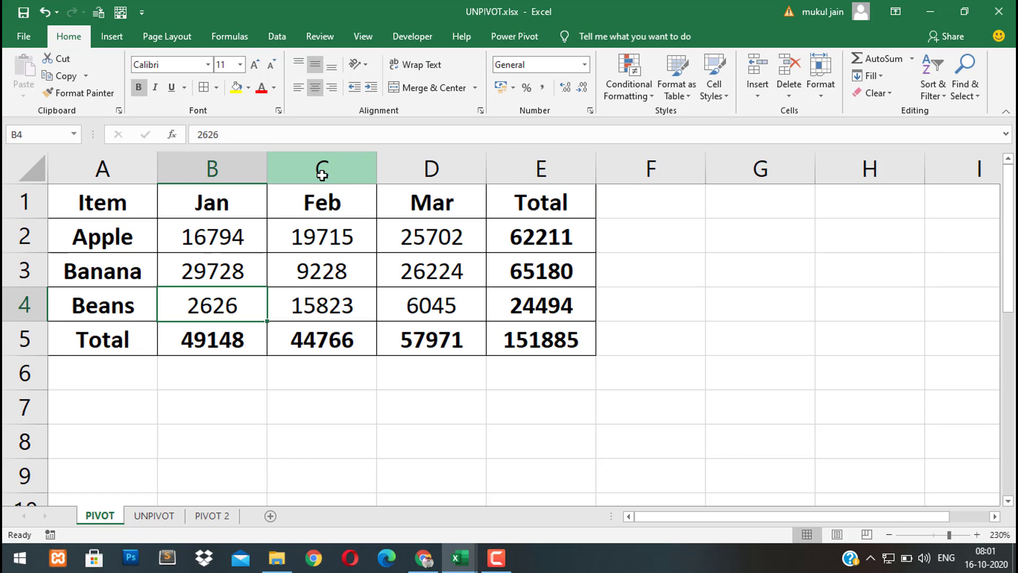
pyautogui.press('Up')
pyautogui.press('Up')
pyautogui.press('Up')
pyautogui.press('Left')
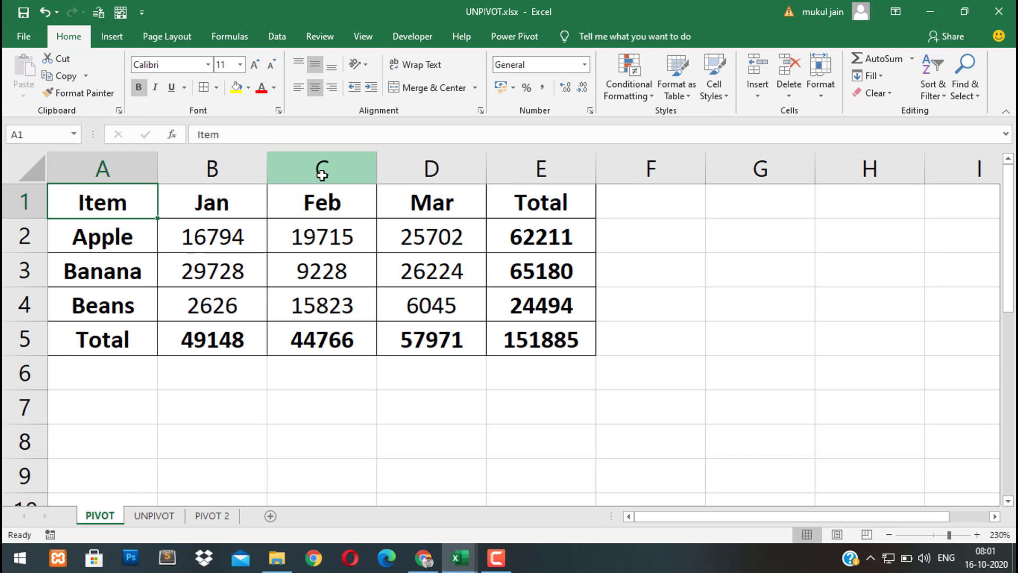
pyautogui.press('Right')
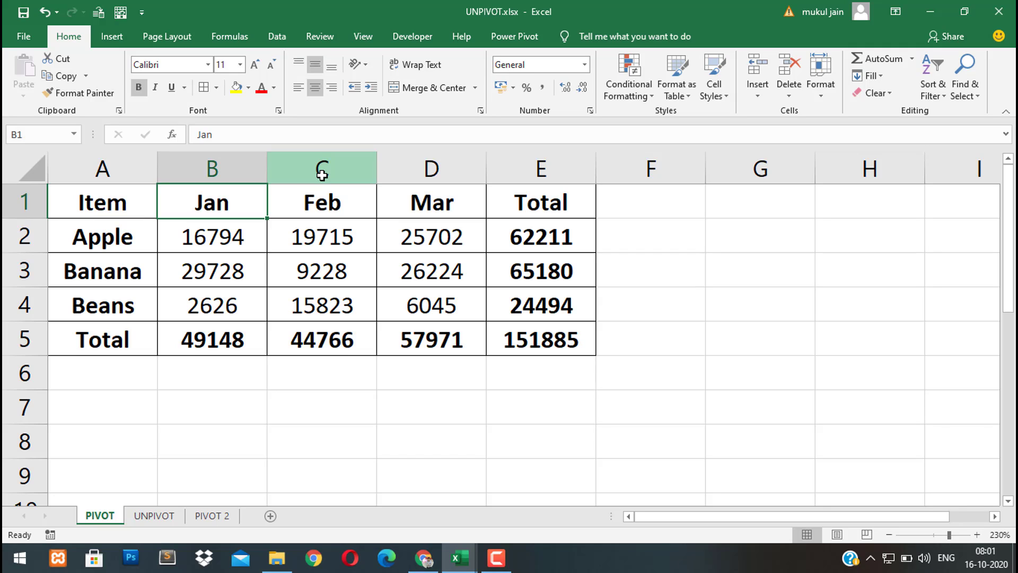
pyautogui.press('Left')
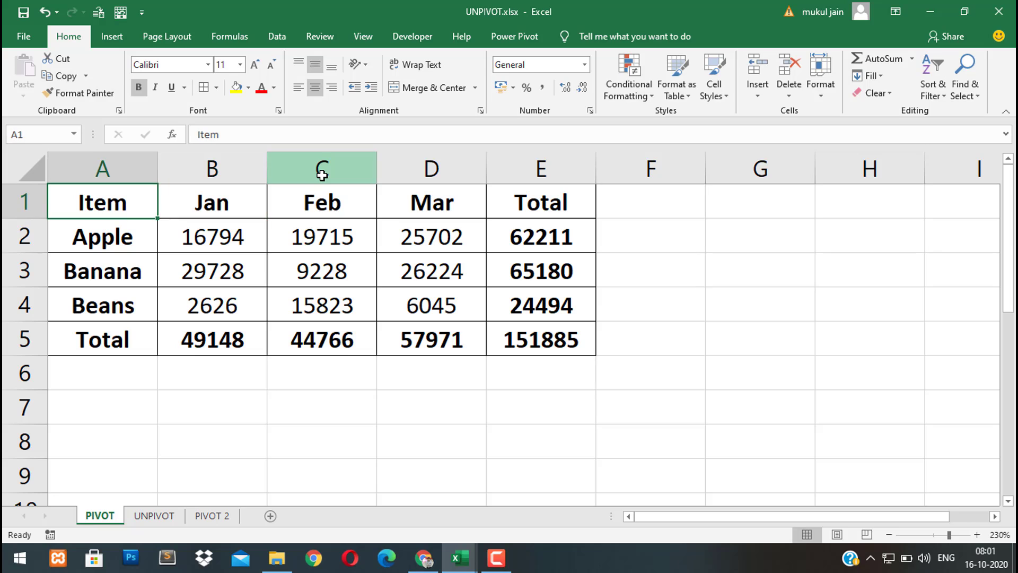
pyautogui.press('Right')
pyautogui.press('Right')
pyautogui.press('Right')
pyautogui.press('Right')
pyautogui.press('Left')
pyautogui.press('Left')
pyautogui.press('Left')
pyautogui.press('Left')
pyautogui.press('Right')
pyautogui.press('Right')
pyautogui.press('Right')
pyautogui.press('Right')
pyautogui.press('Down')
pyautogui.press('Down')
pyautogui.press('Down')
pyautogui.press('Down')
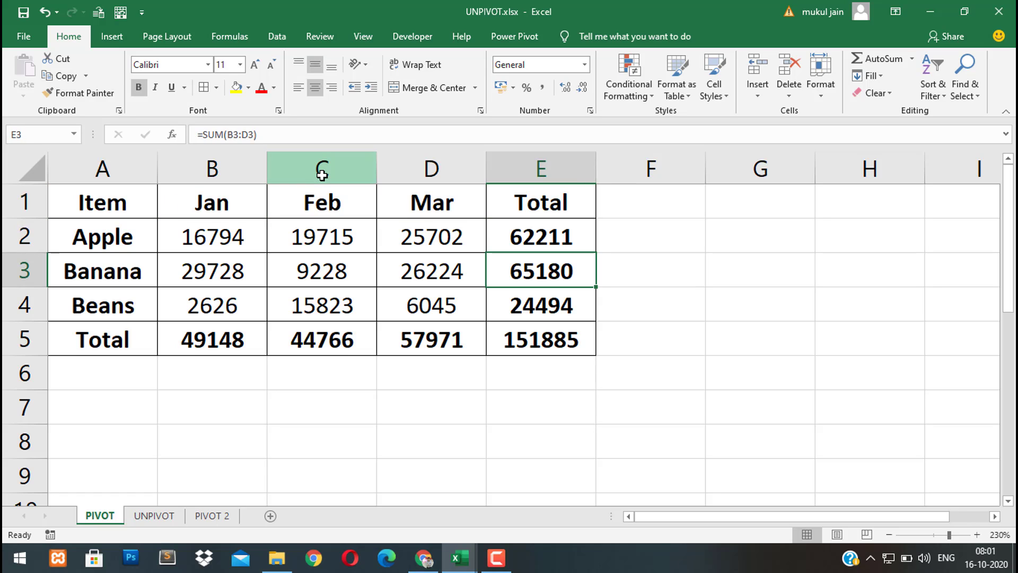
pyautogui.press('Left')
pyautogui.press('Left')
pyautogui.press('Left')
pyautogui.press('Left')
pyautogui.press('Right')
pyautogui.press('Right')
pyautogui.press('Right')
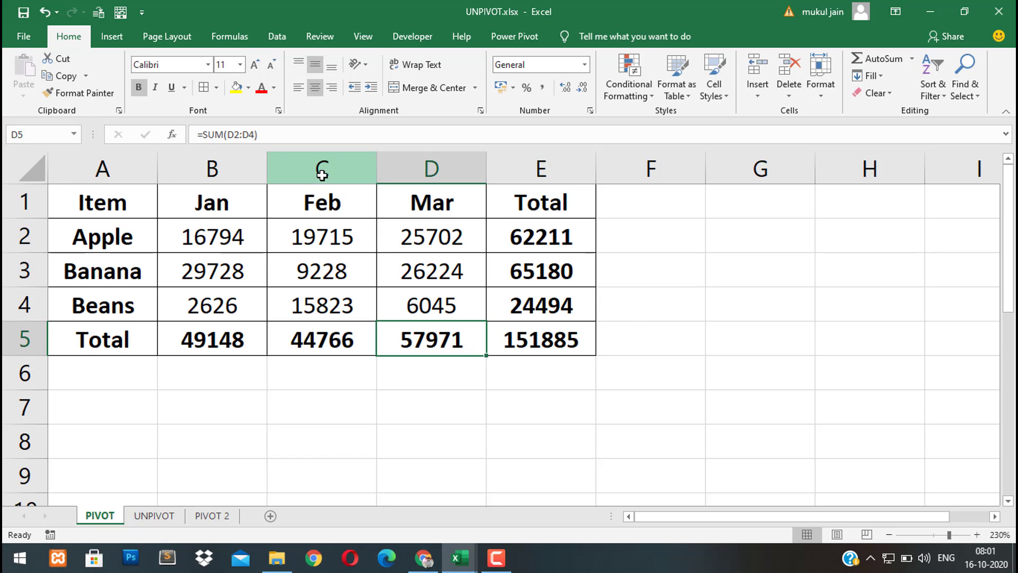
pyautogui.press('Right')
pyautogui.press('Up')
pyautogui.press('Up')
pyautogui.press('Up')
pyautogui.press('Up')
pyautogui.press('Left')
pyautogui.press('Left')
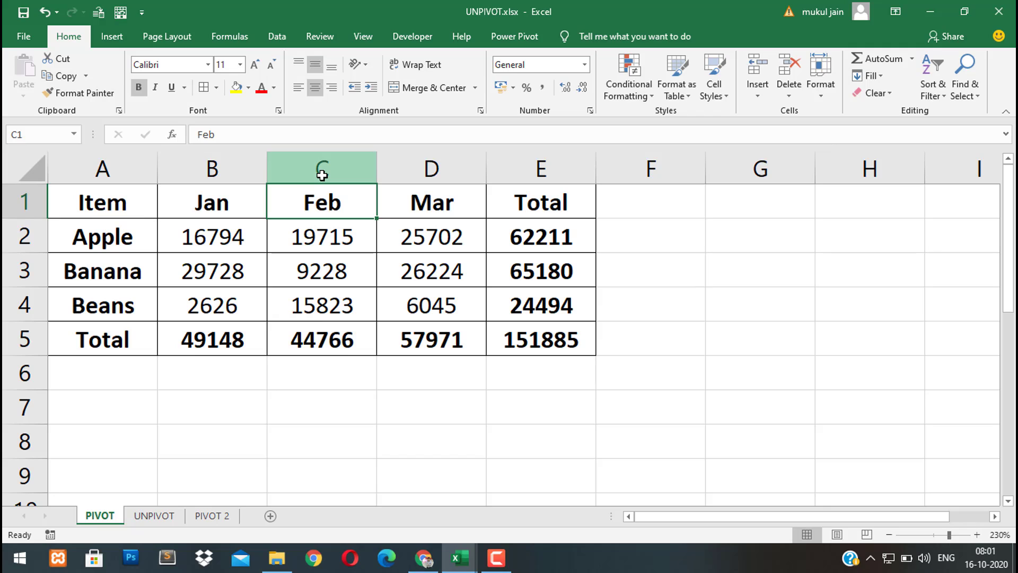
# - Load the range A1:E4, with headers, as a table into the Power Query Editor
pyautogui.press('Left')
pyautogui.press('Left')
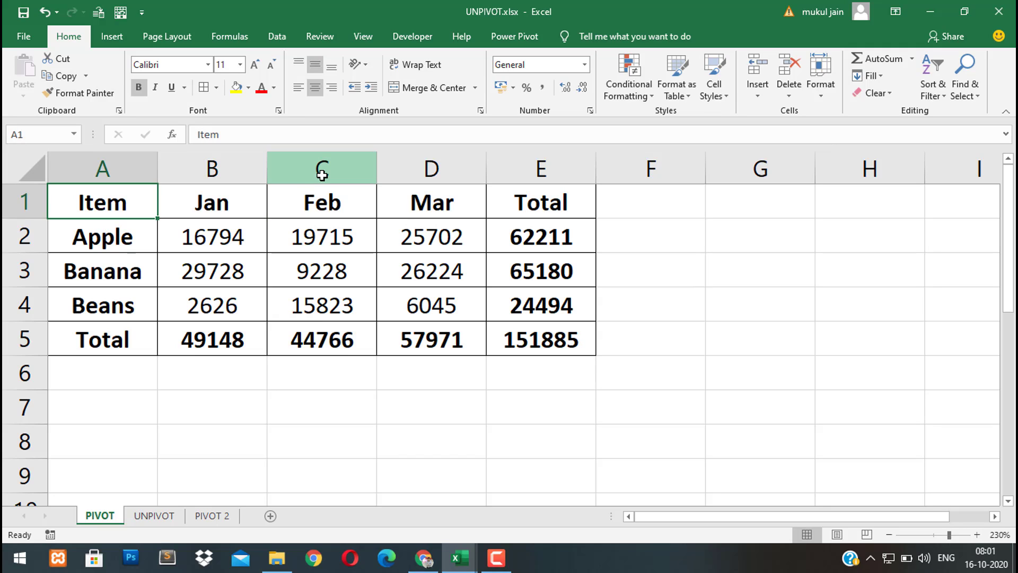
pyautogui.click(285, 36)
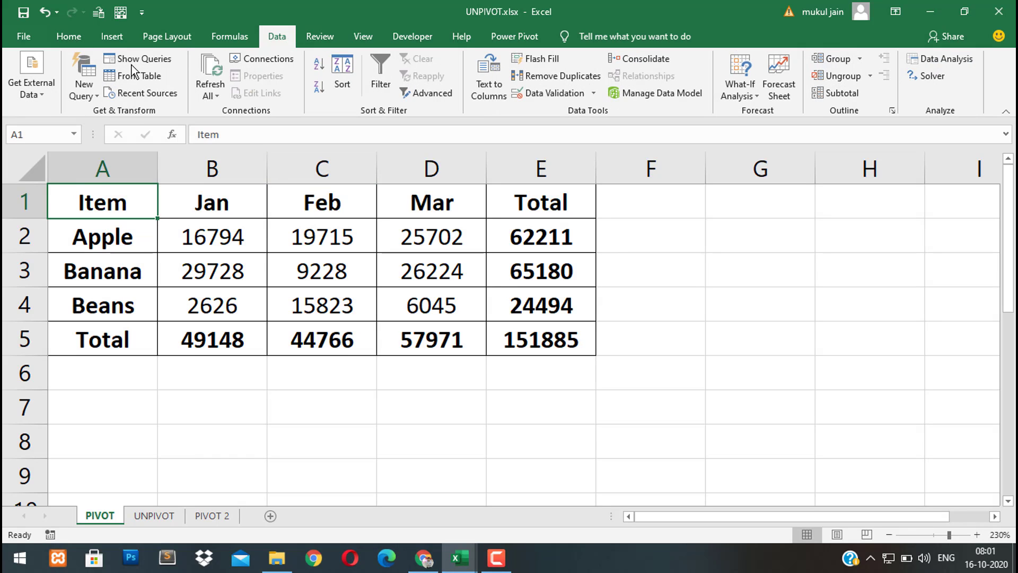
pyautogui.click(143, 77)
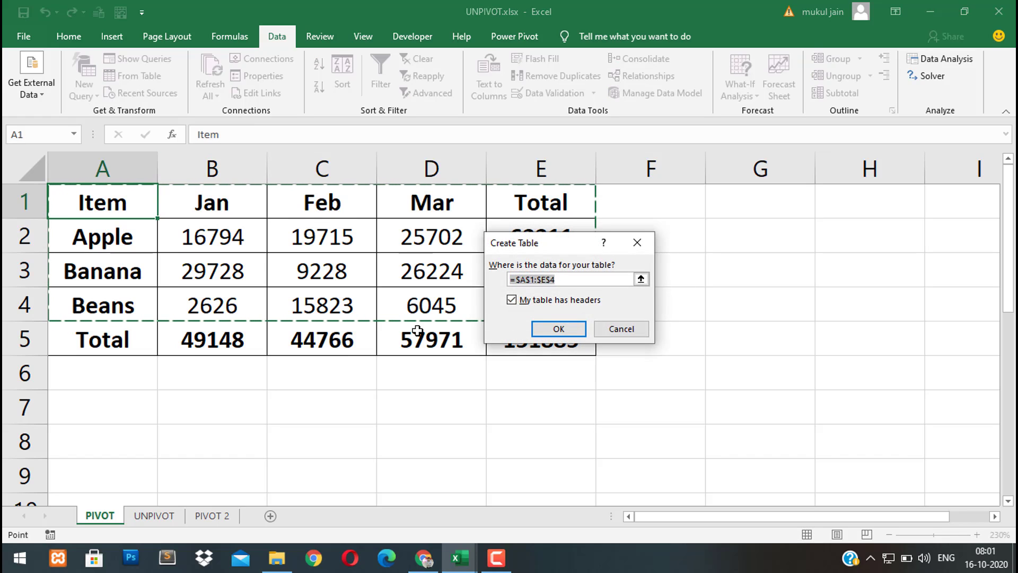
pyautogui.click(554, 330)
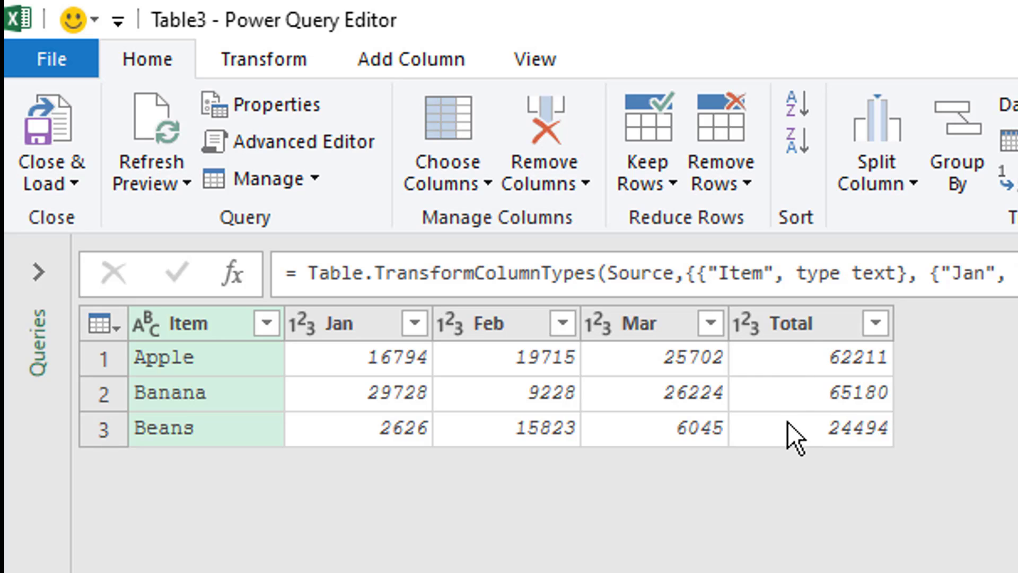
# - Remove the Total column from the query
pyautogui.click(791, 317)
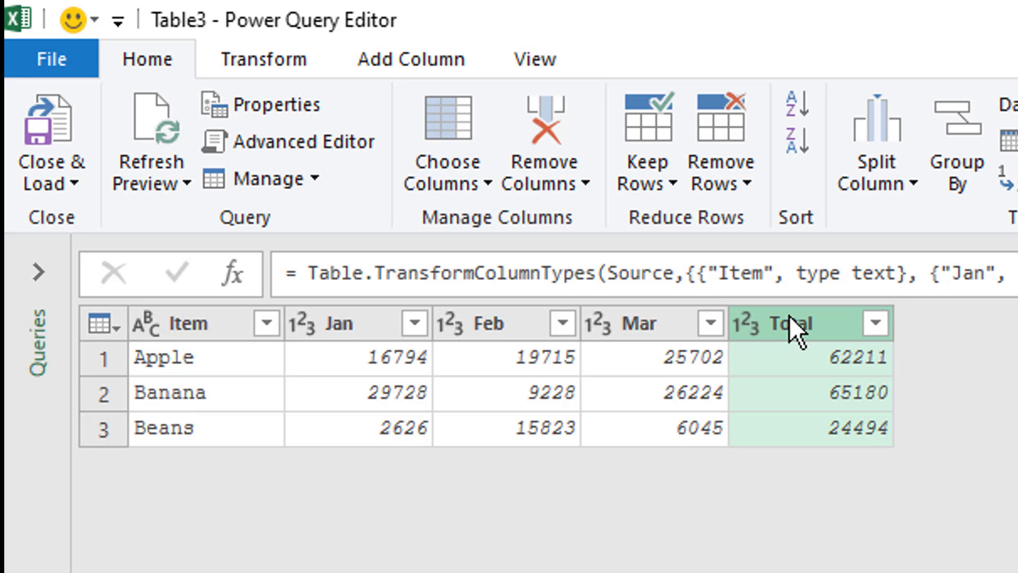
pyautogui.click(549, 112)
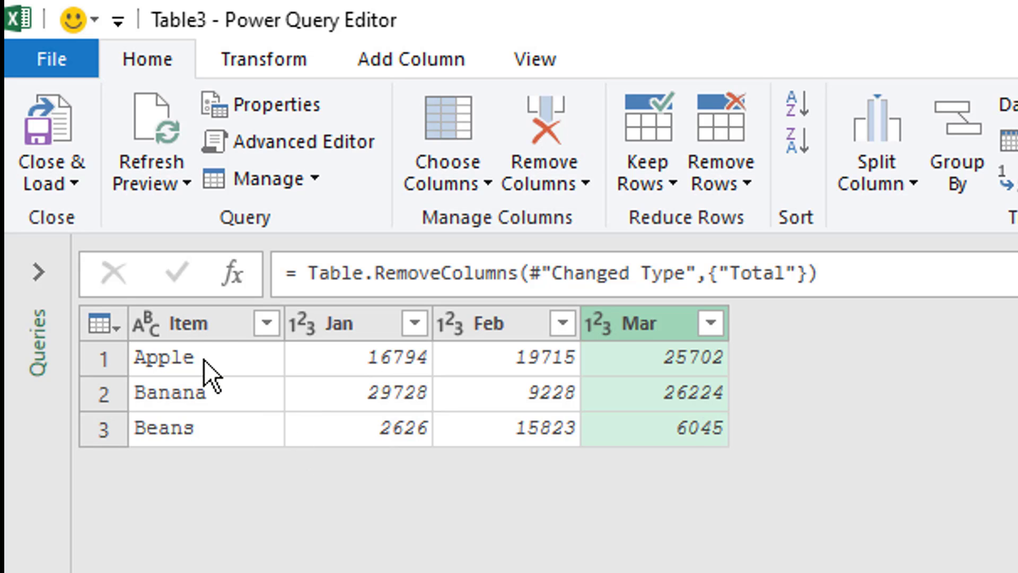
# - Unpivot all columns other than Item so the months and their sales become rows
pyautogui.click(197, 323)
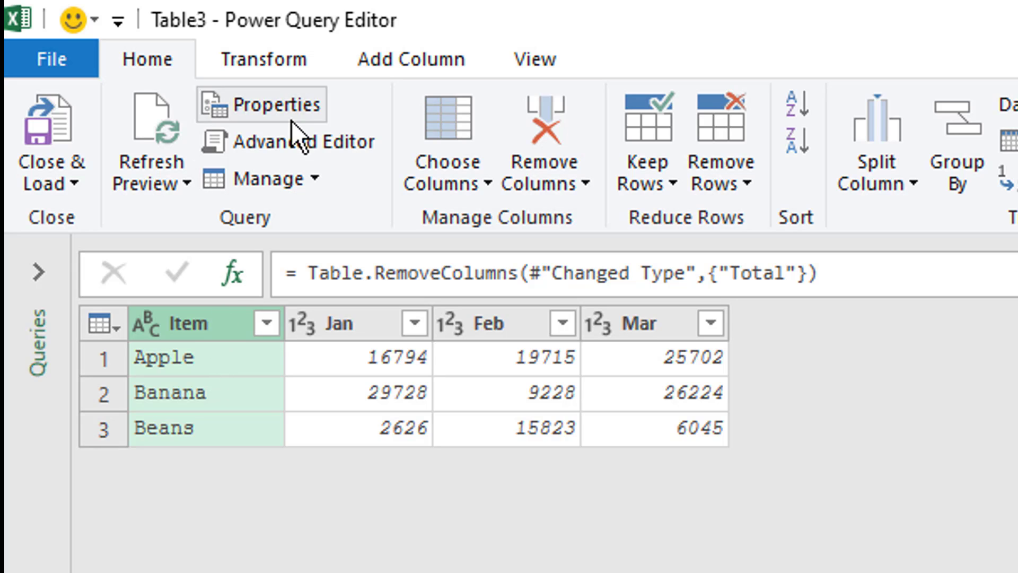
pyautogui.click(279, 59)
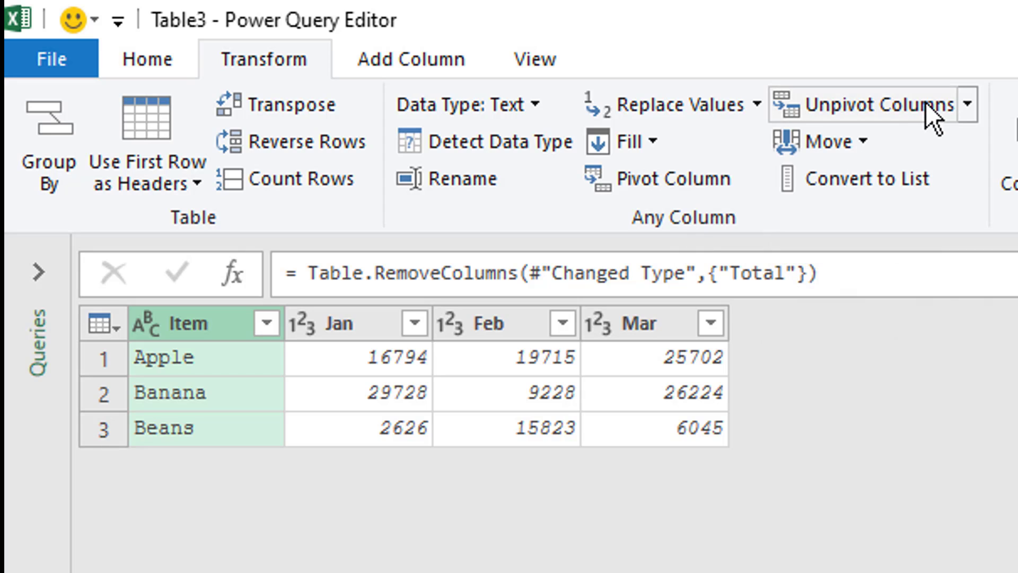
pyautogui.click(968, 109)
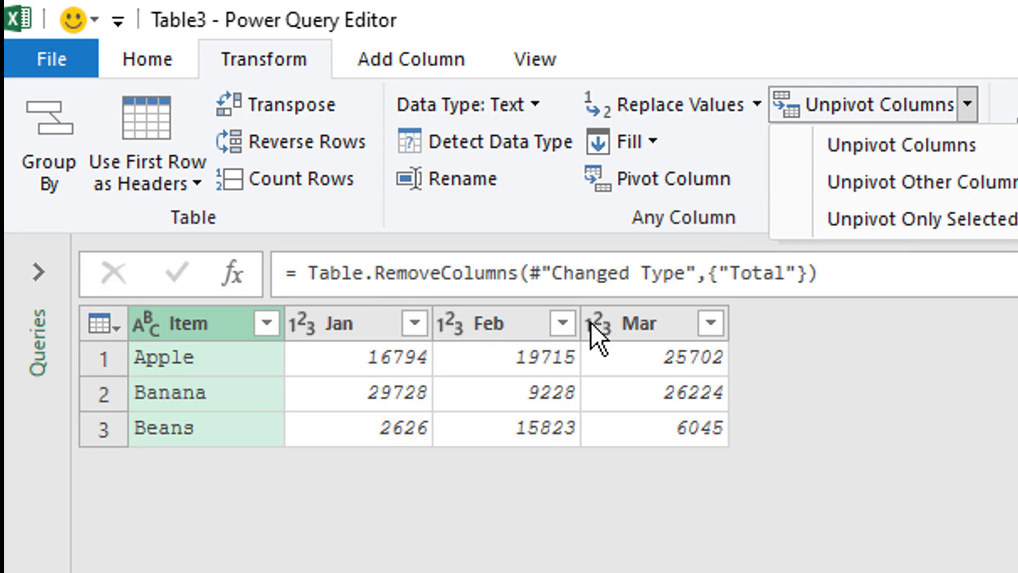
pyautogui.click(925, 185)
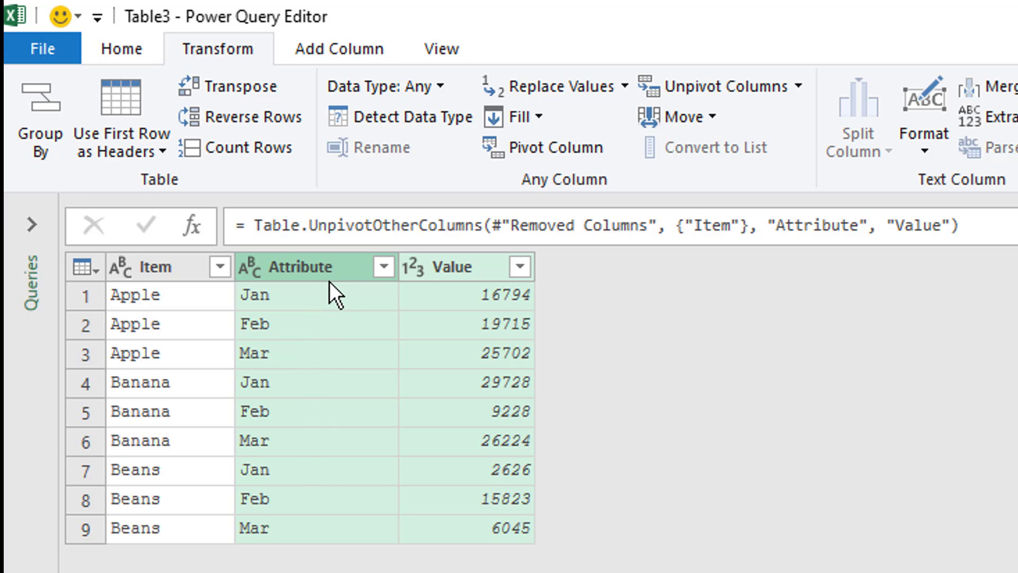
# - Rename the Attribute column as Month
pyautogui.doubleClick(330, 266)
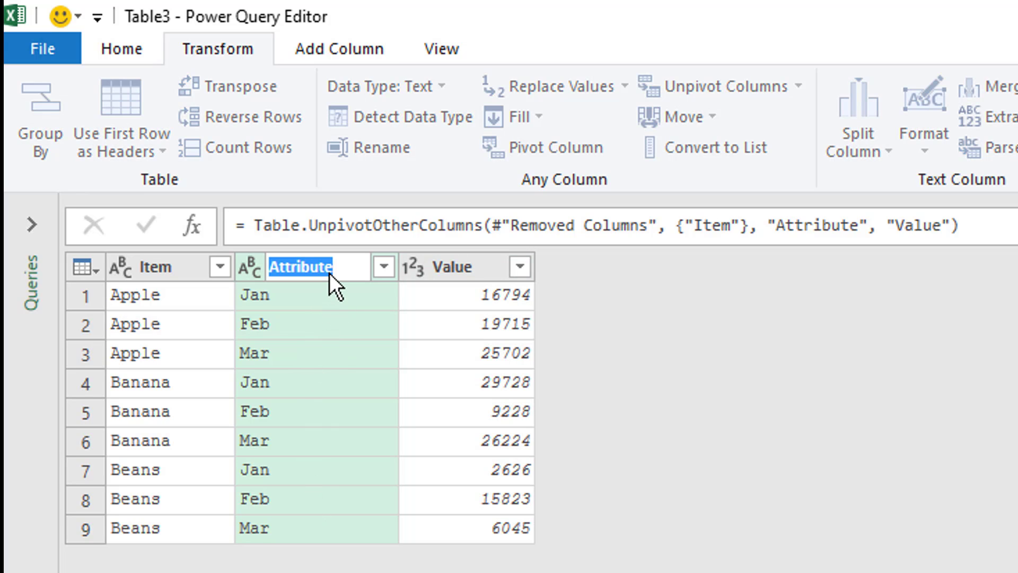
pyautogui.write('m')
pyautogui.press('BackSpace')
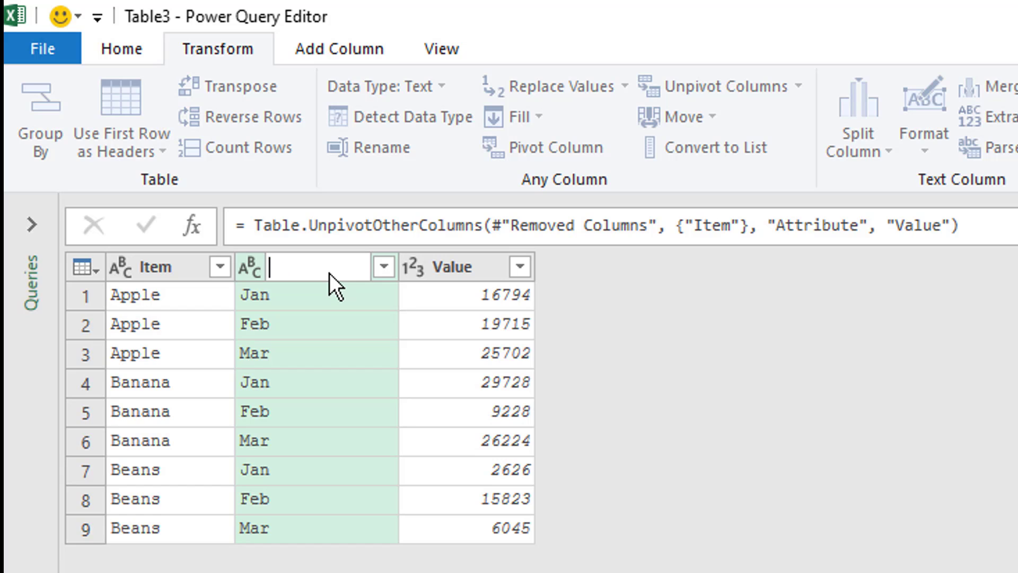
pyautogui.write('Month')
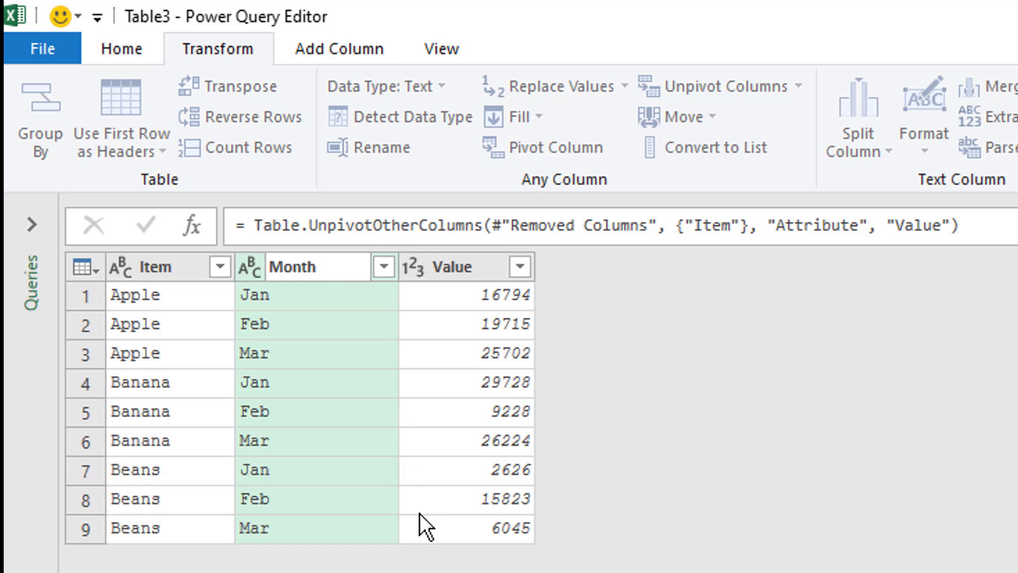
pyautogui.press('Return')
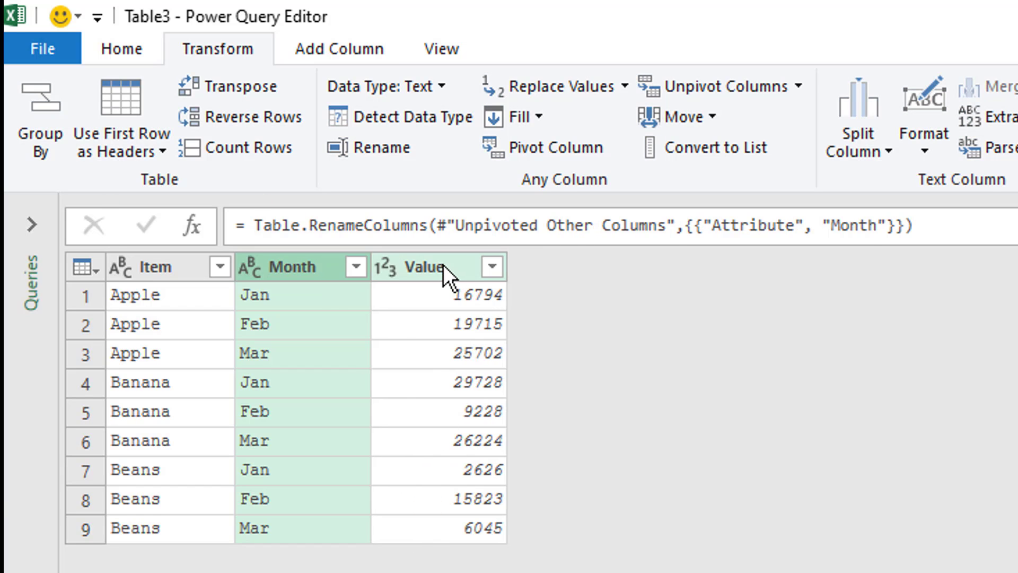
# - Rename the Value column as Sale
pyautogui.doubleClick(444, 265)
pyautogui.write('sal')
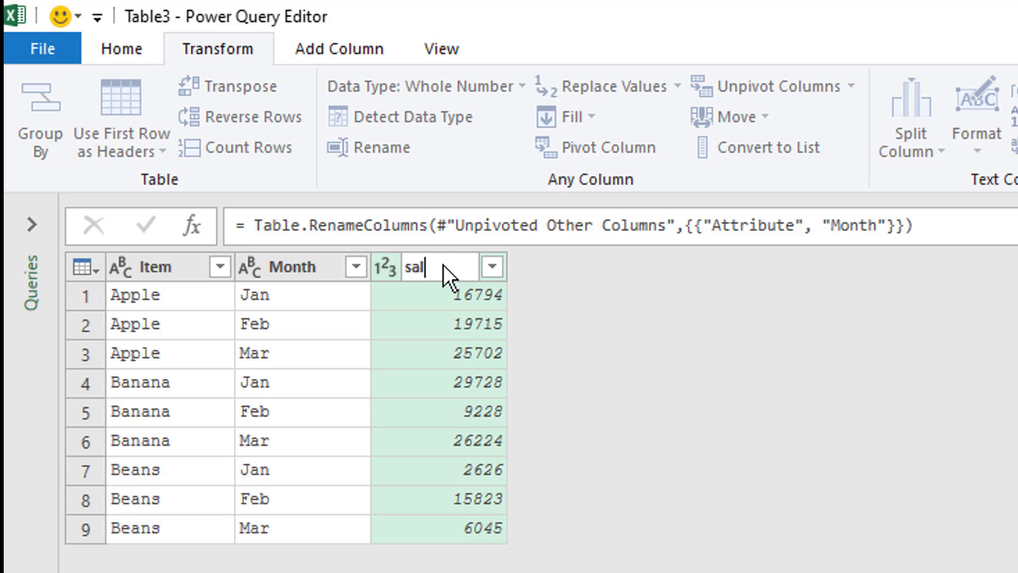
pyautogui.press('BackSpace')
pyautogui.press('BackSpace')
pyautogui.press('BackSpace')
pyautogui.write('Sa')
pyautogui.press('Return')
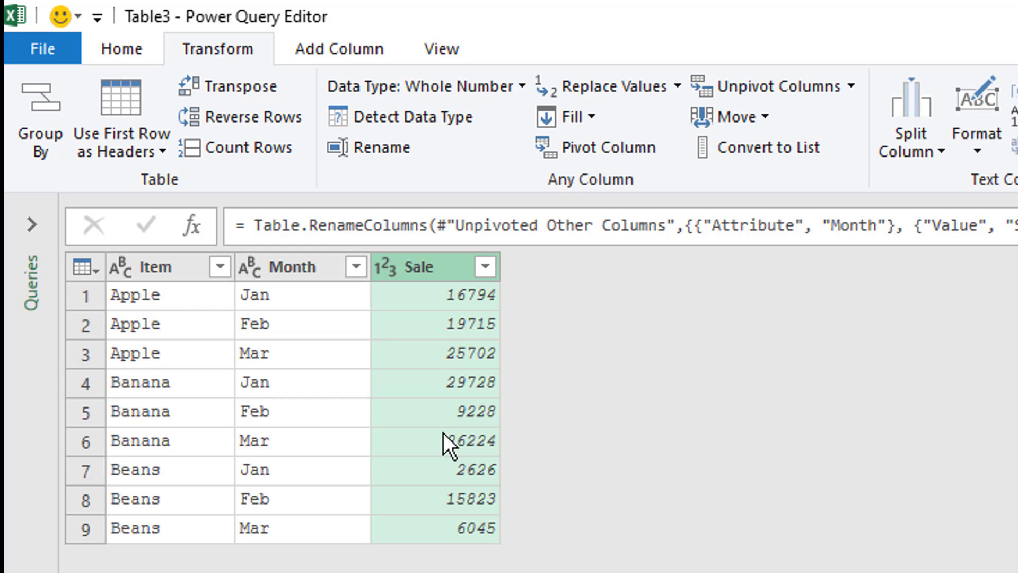
# - Close the query editor and load the unpivoted Item, Month and Sale query into the workbook
pyautogui.click(278, 269)
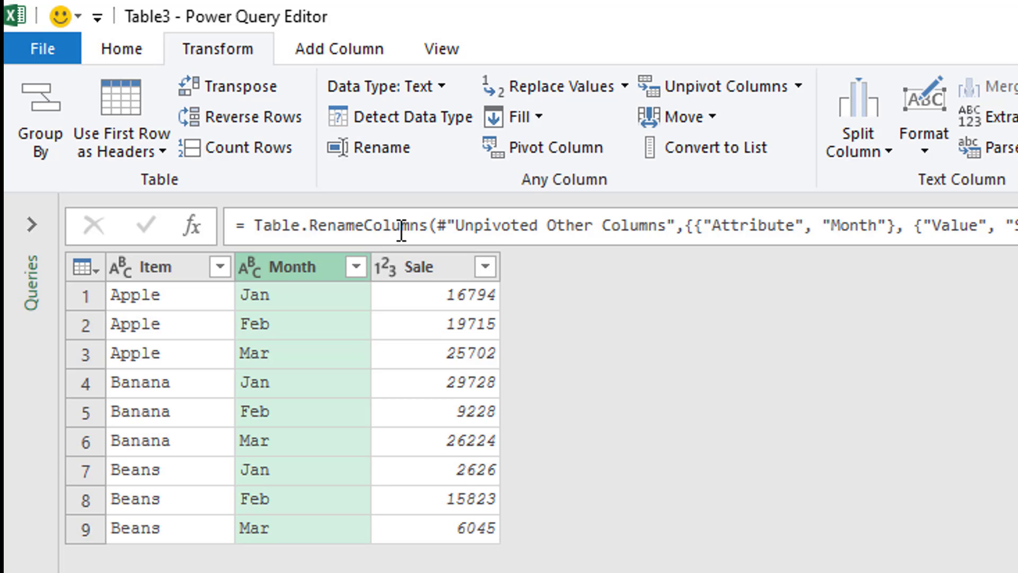
pyautogui.click(128, 55)
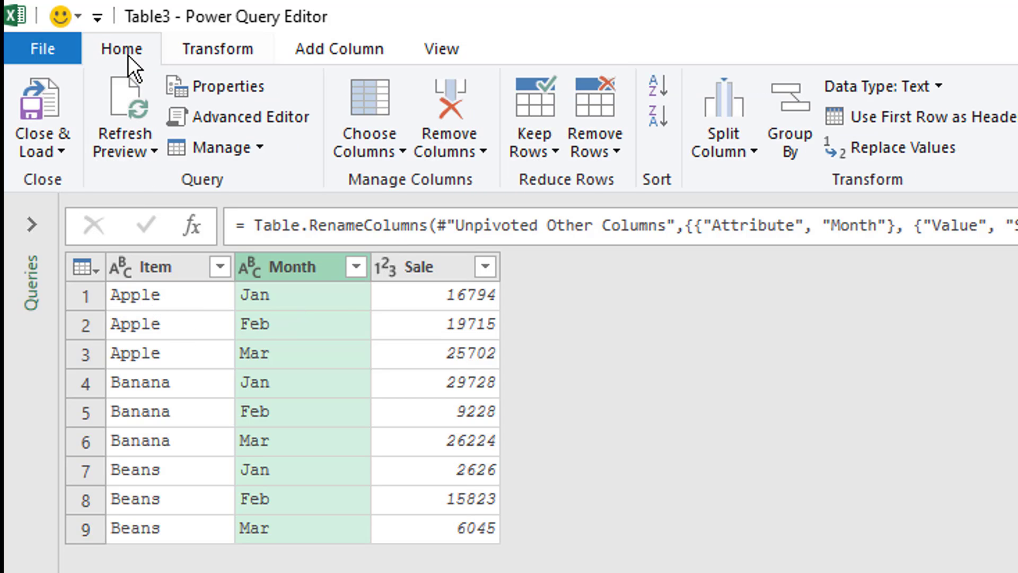
pyautogui.click(35, 152)
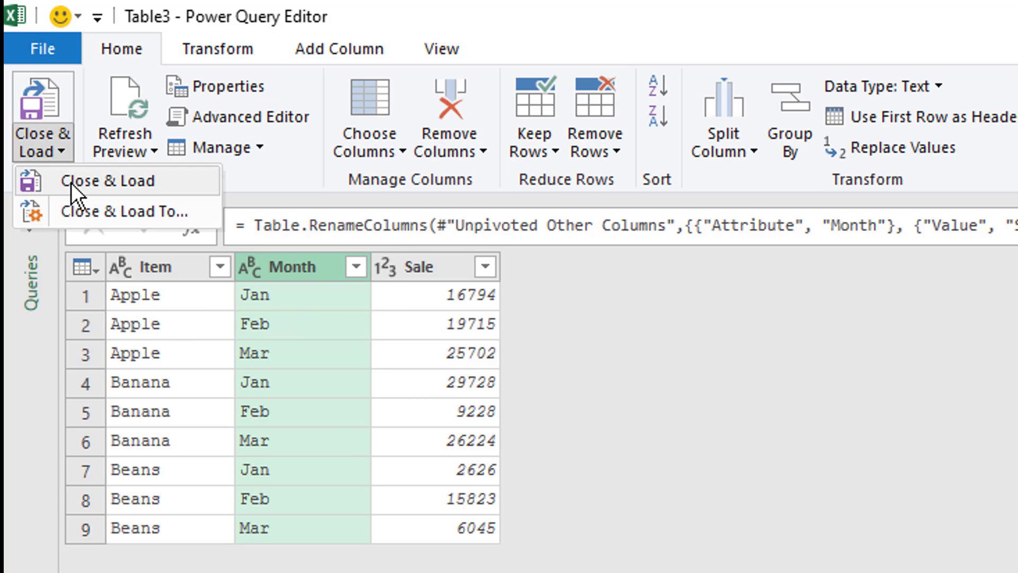
pyautogui.click(71, 182)
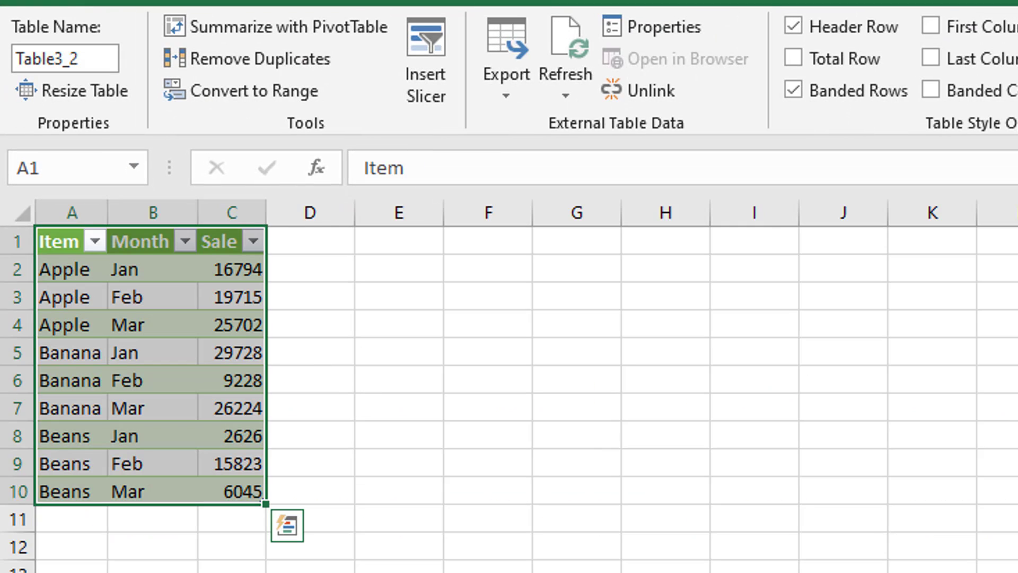
pyautogui.keyDown('ctrl'); pyautogui.scroll(5, 769, 555); pyautogui.keyUp('ctrl')
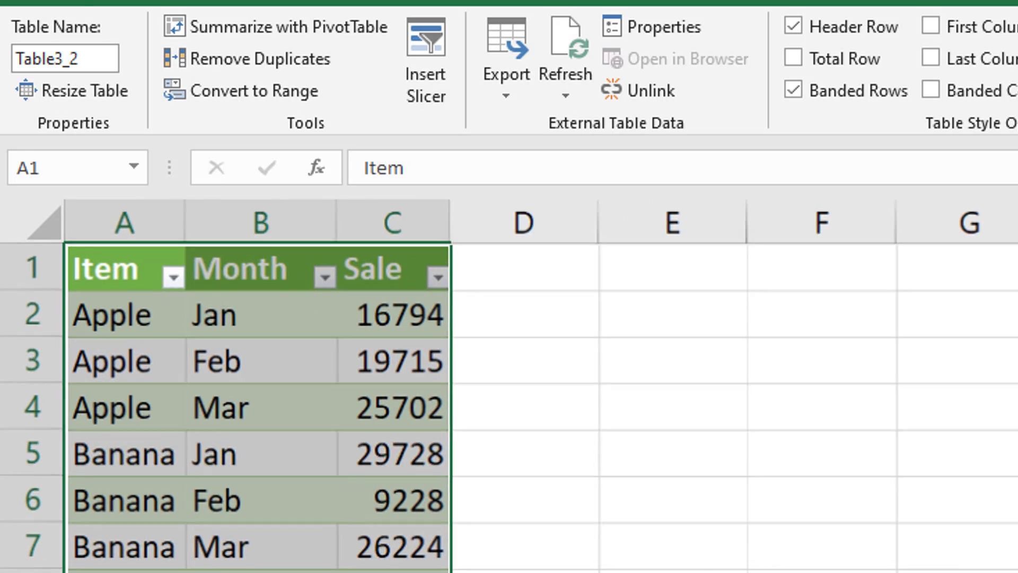
pyautogui.click(128, 2)
pyautogui.click(288, 318)
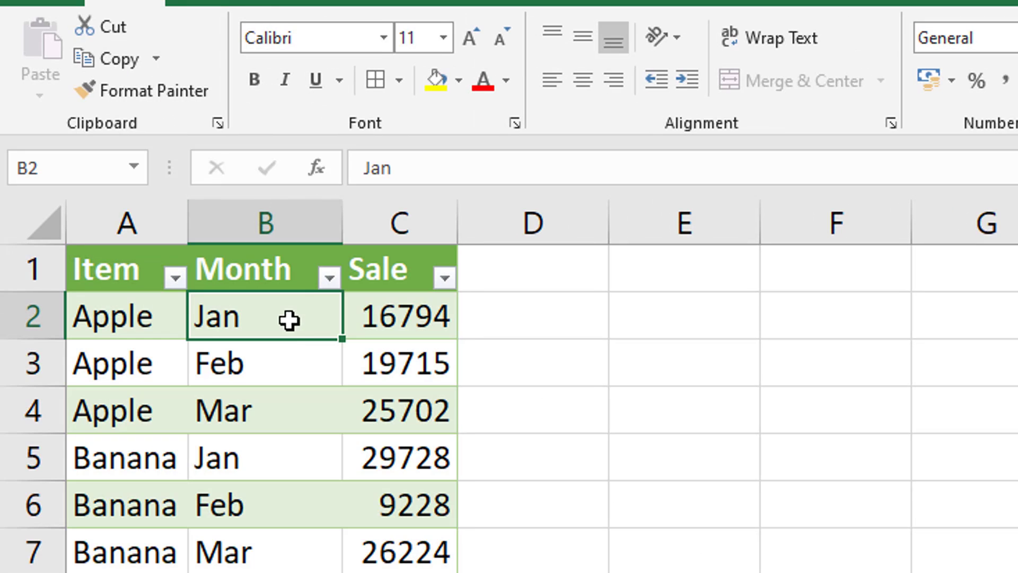
pyautogui.click(280, 368)
pyautogui.click(270, 414)
pyautogui.click(263, 471)
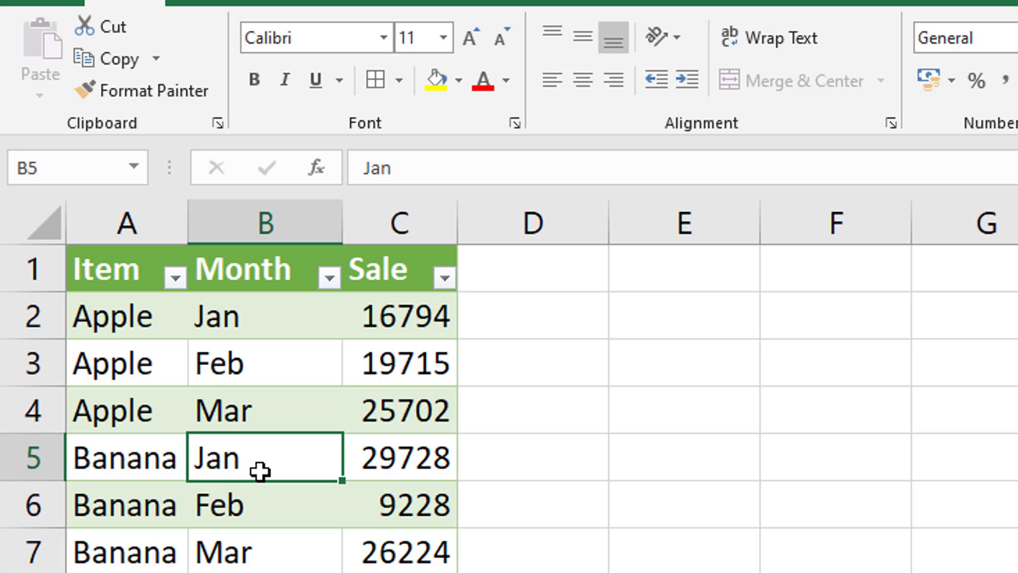
# - Create a PivotTable from the loaded Item, Month and Sale table on a new worksheet and close the Workbook Queries pane
pyautogui.moveTo(409, 552); pyautogui.dragTo(110, 101)
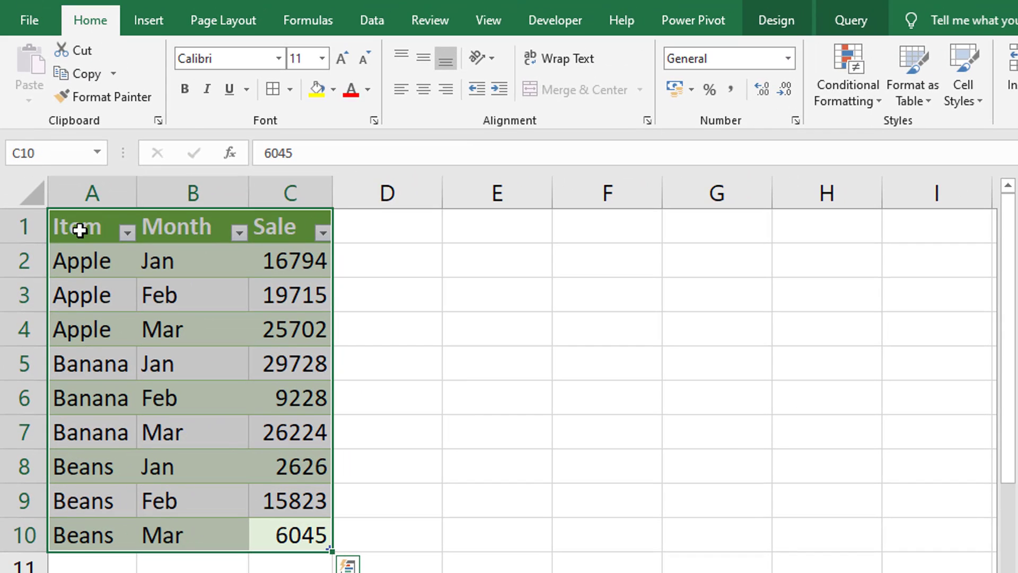
pyautogui.click(142, 22)
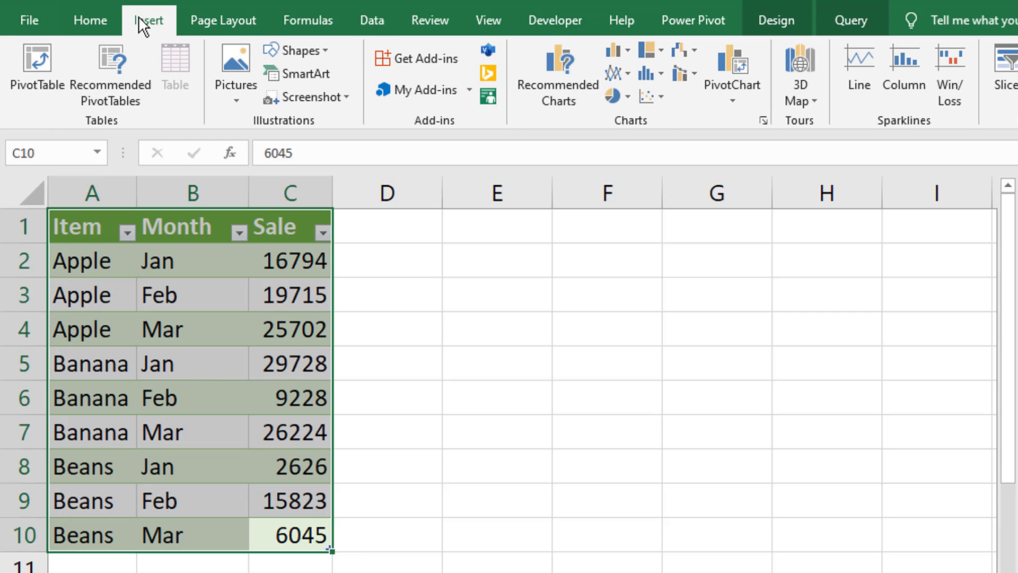
pyautogui.click(41, 53)
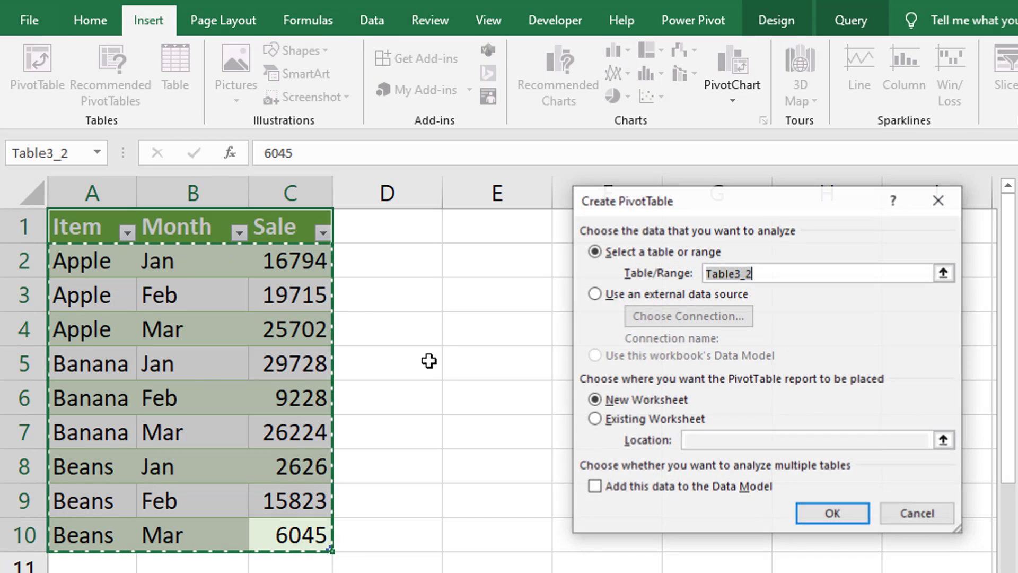
pyautogui.click(822, 512)
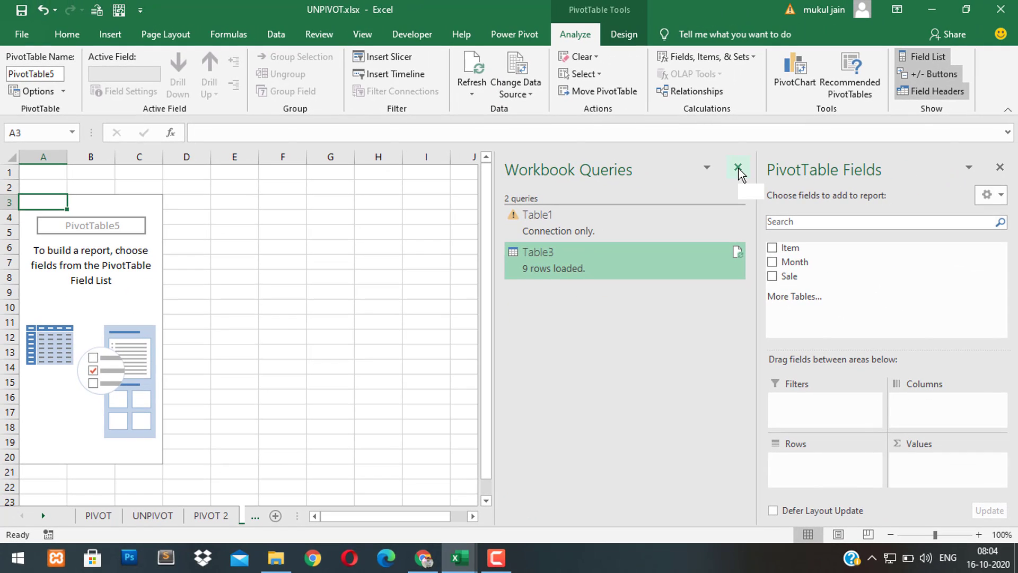
pyautogui.click(980, 197)
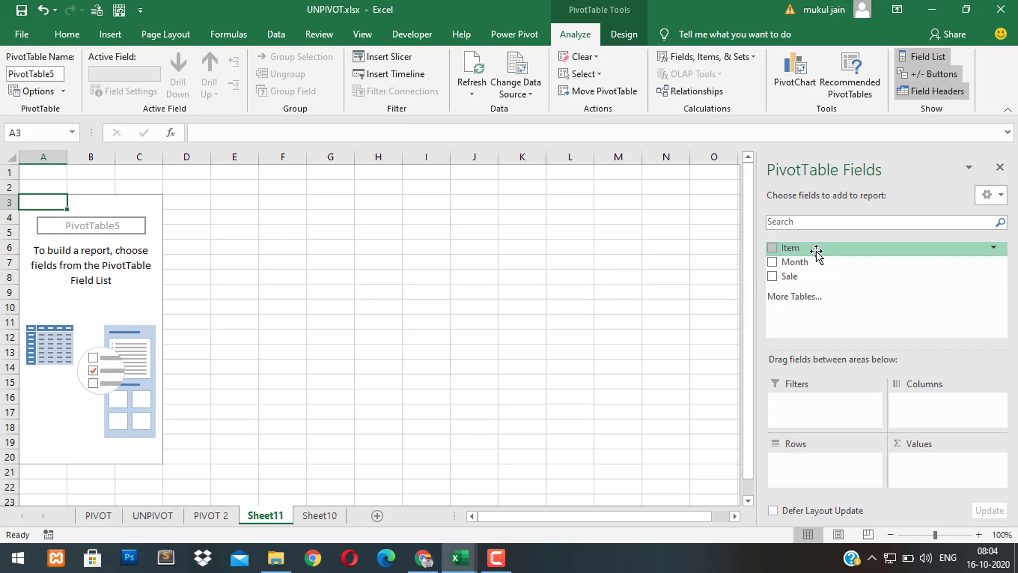
# - Lay out the PivotTable with Item as rows, Sale summed as values and Month as columns
pyautogui.moveTo(821, 253); pyautogui.dragTo(815, 468)
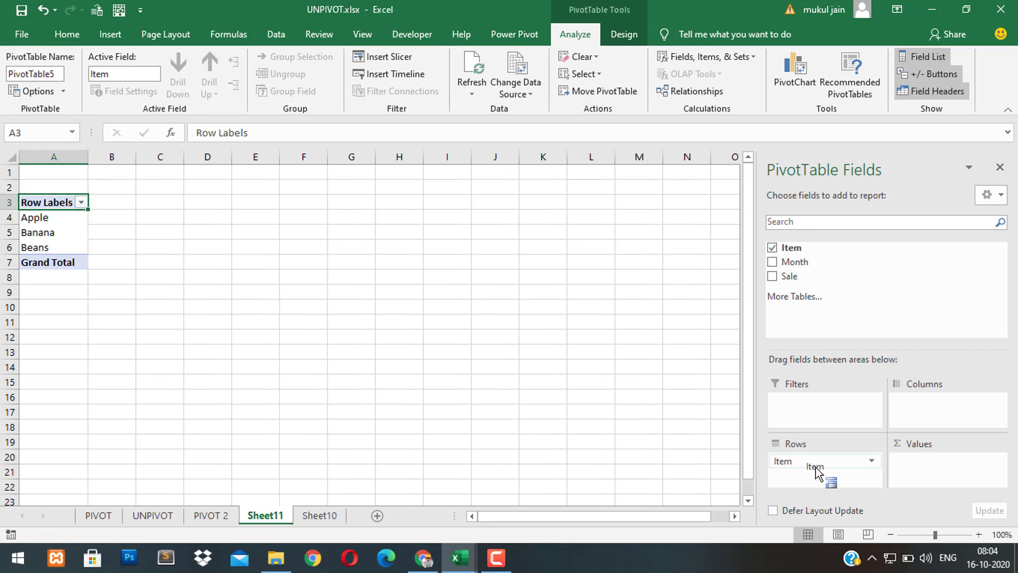
pyautogui.moveTo(782, 281); pyautogui.dragTo(936, 478)
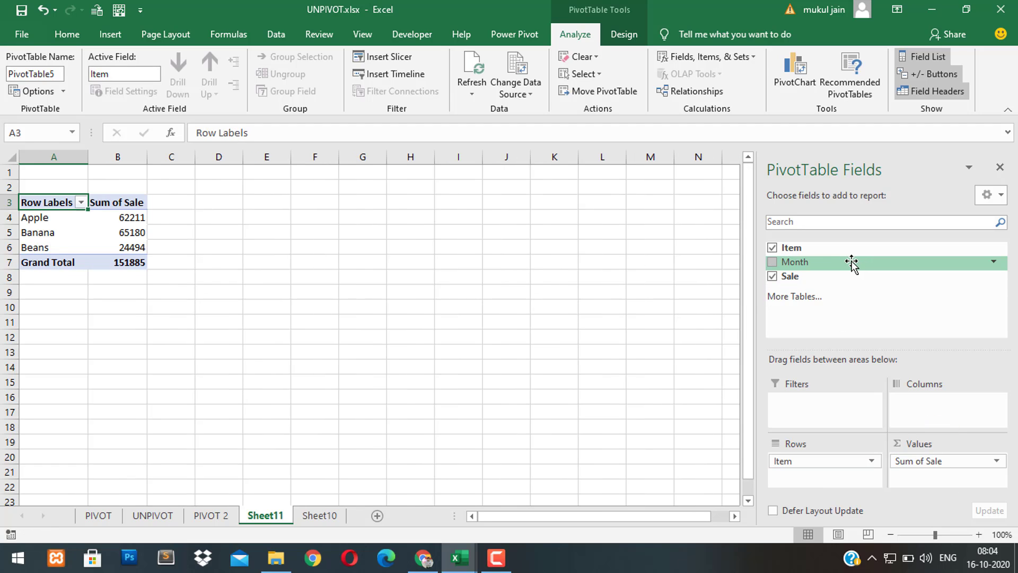
pyautogui.moveTo(843, 263); pyautogui.dragTo(929, 411)
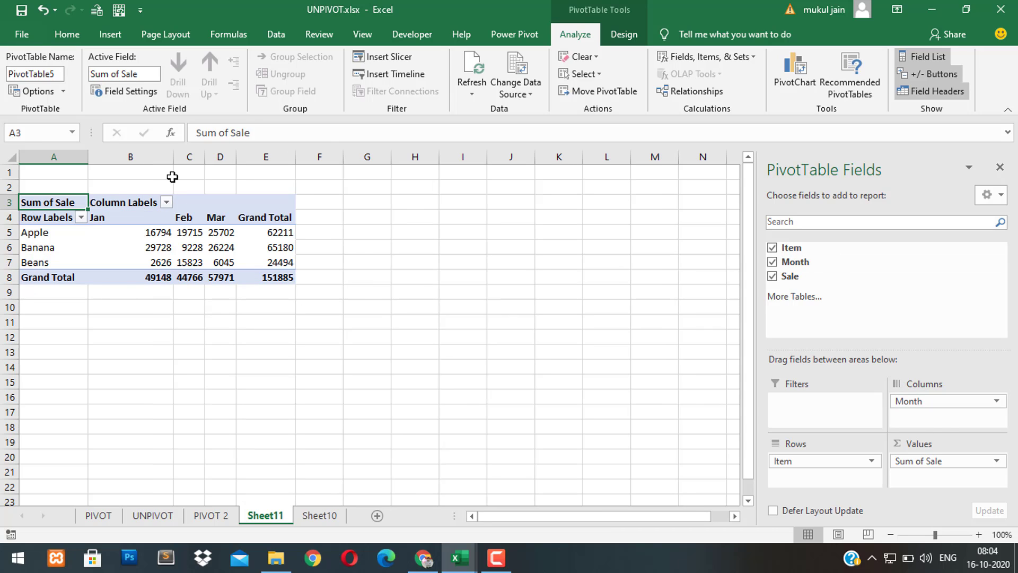
# - Narrow column B of the PivotTable and add borders around all cells in A4:E8
pyautogui.moveTo(174, 157); pyautogui.dragTo(125, 159)
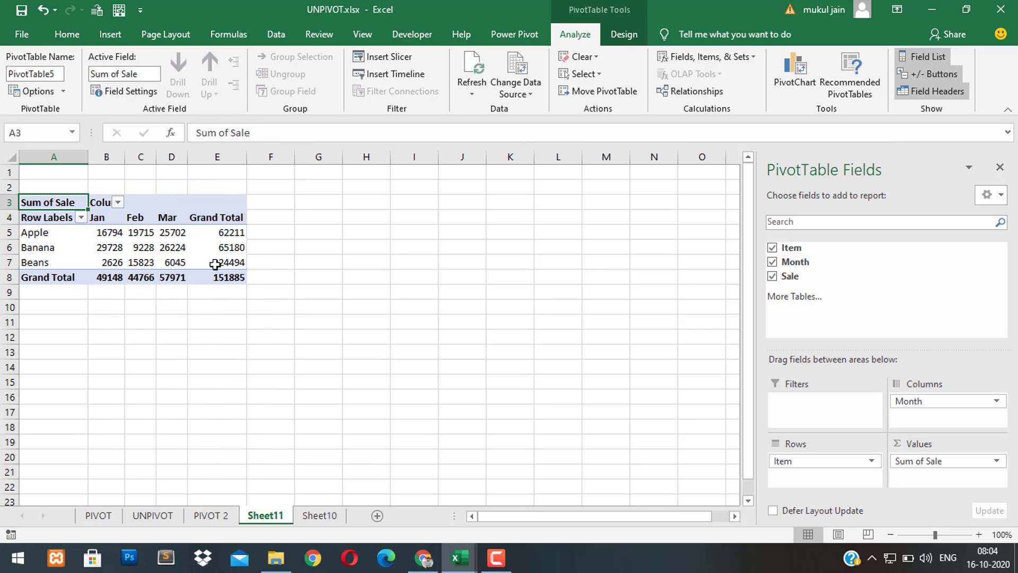
pyautogui.moveTo(220, 275); pyautogui.dragTo(37, 222)
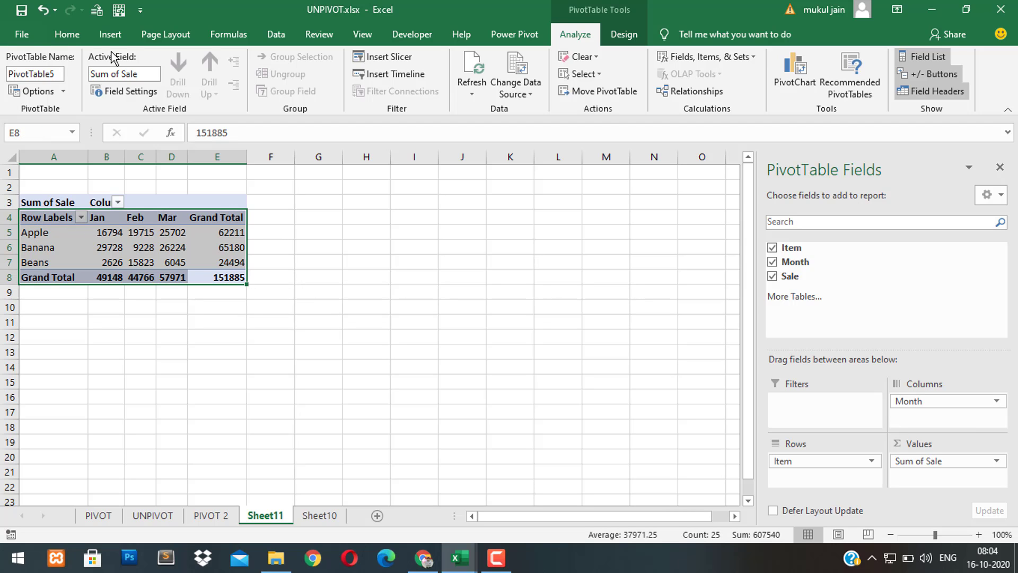
pyautogui.click(66, 34)
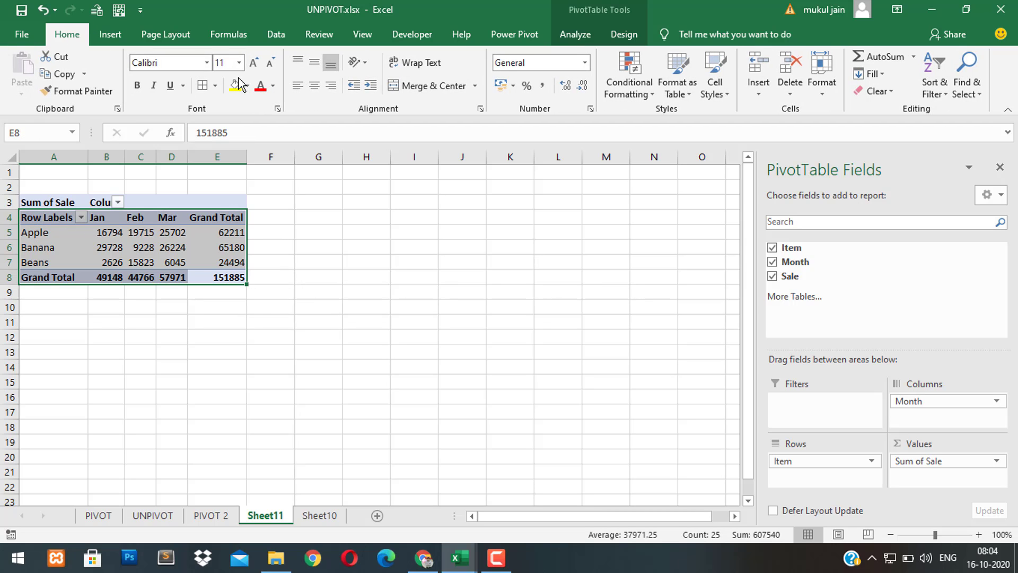
pyautogui.click(202, 89)
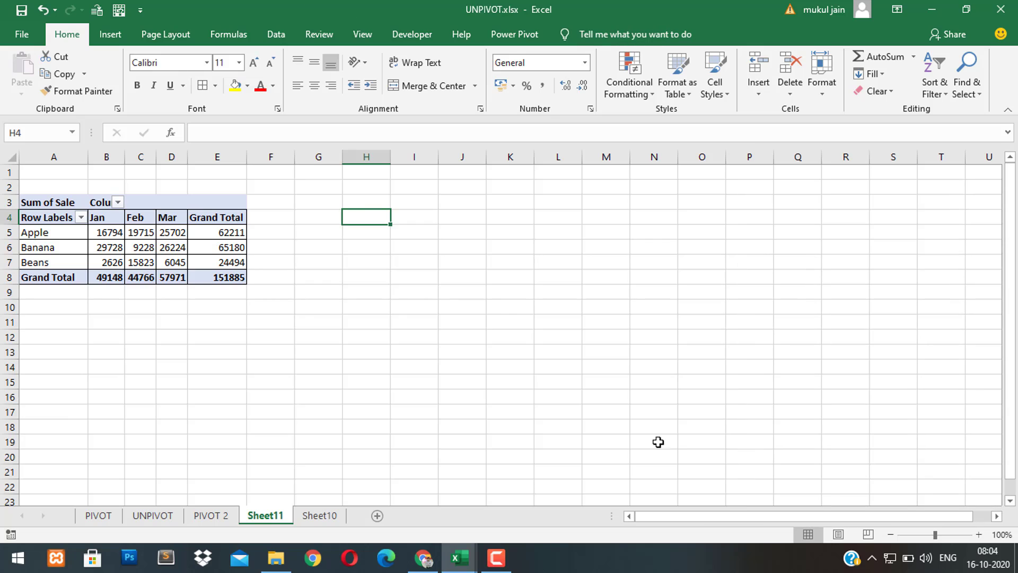
pyautogui.click(232, 335)
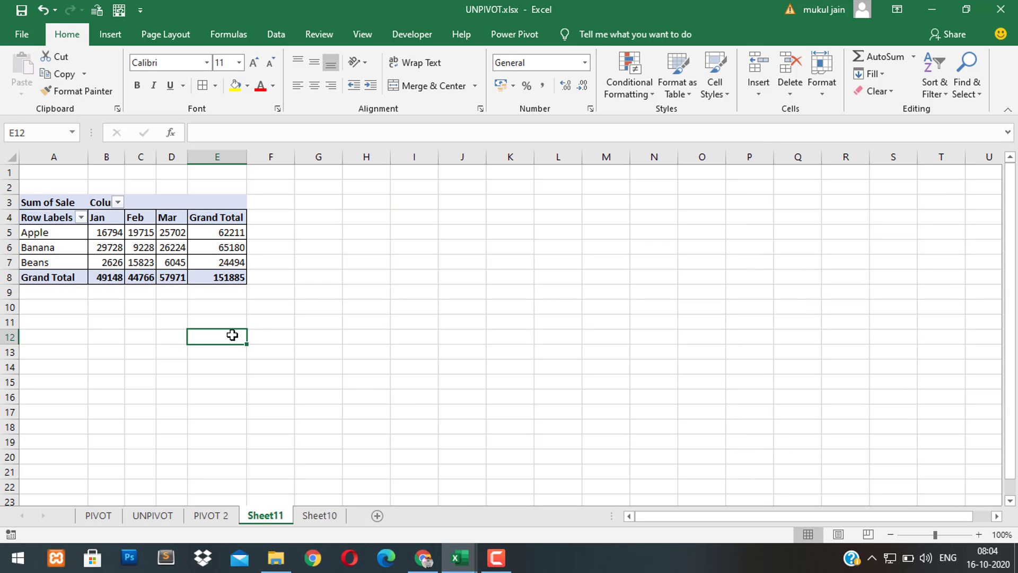
pyautogui.click(179, 317)
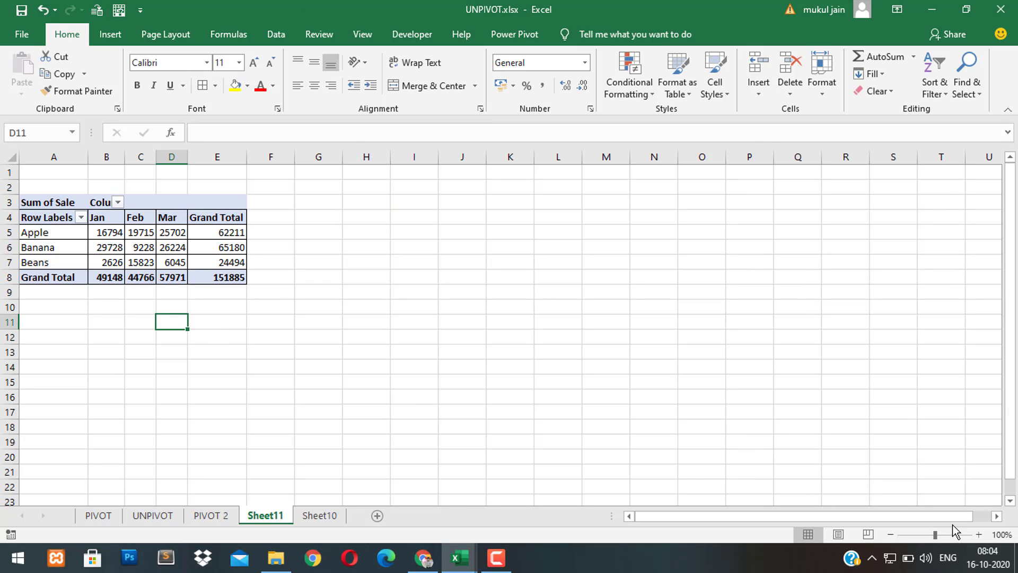
# - Autofit column B of the PivotTable, and narrow it again to roughly the width of the Jan values
pyautogui.click(979, 534)
pyautogui.click(979, 535)
pyautogui.click(979, 534)
pyautogui.click(979, 534)
pyautogui.click(979, 535)
pyautogui.click(979, 535)
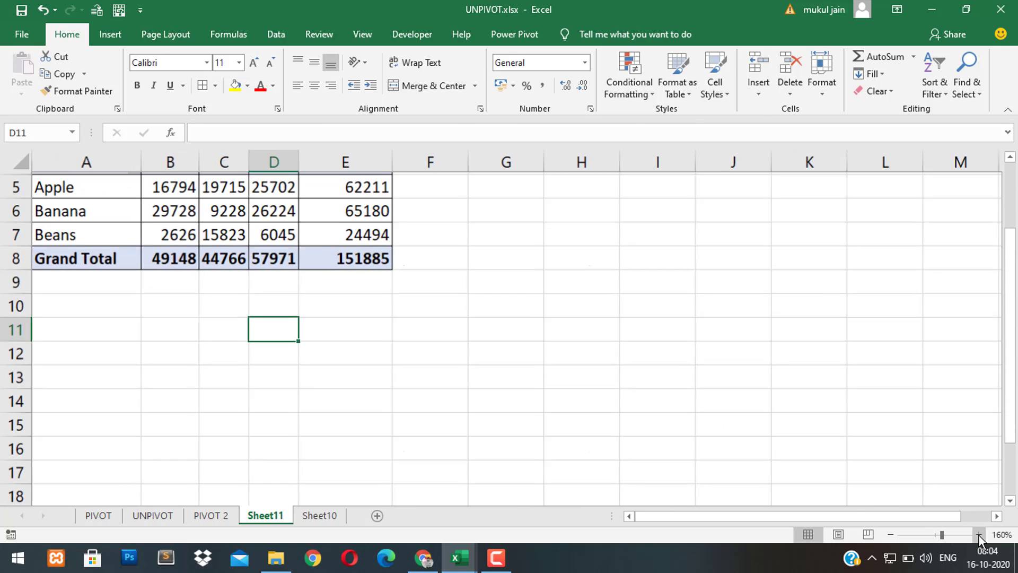
pyautogui.click(979, 535)
pyautogui.click(979, 535)
pyautogui.click(979, 535)
pyautogui.scroll(2, 1016, 218)
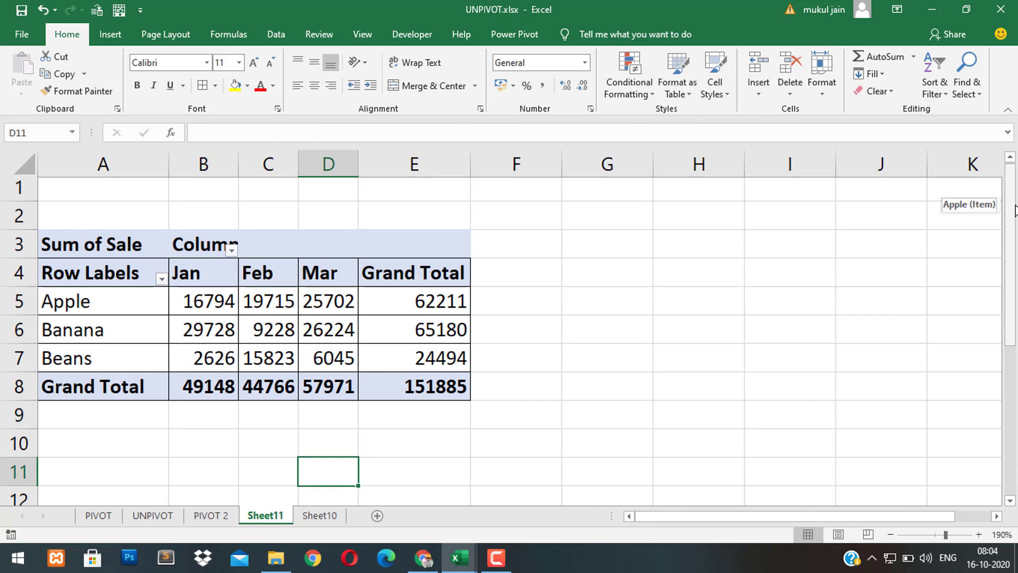
pyautogui.doubleClick(238, 159)
pyautogui.click(265, 161)
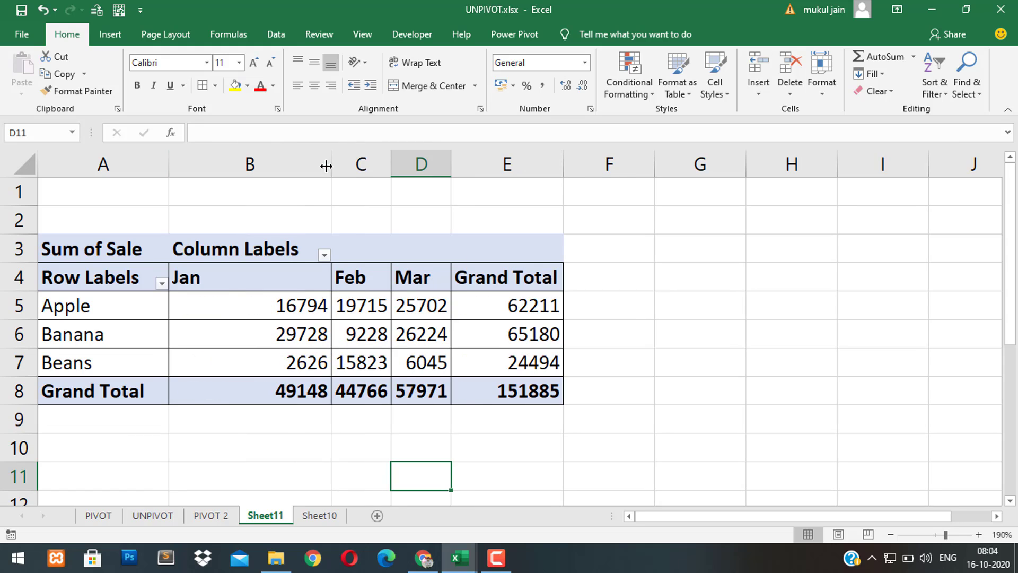
pyautogui.moveTo(328, 164); pyautogui.dragTo(250, 170)
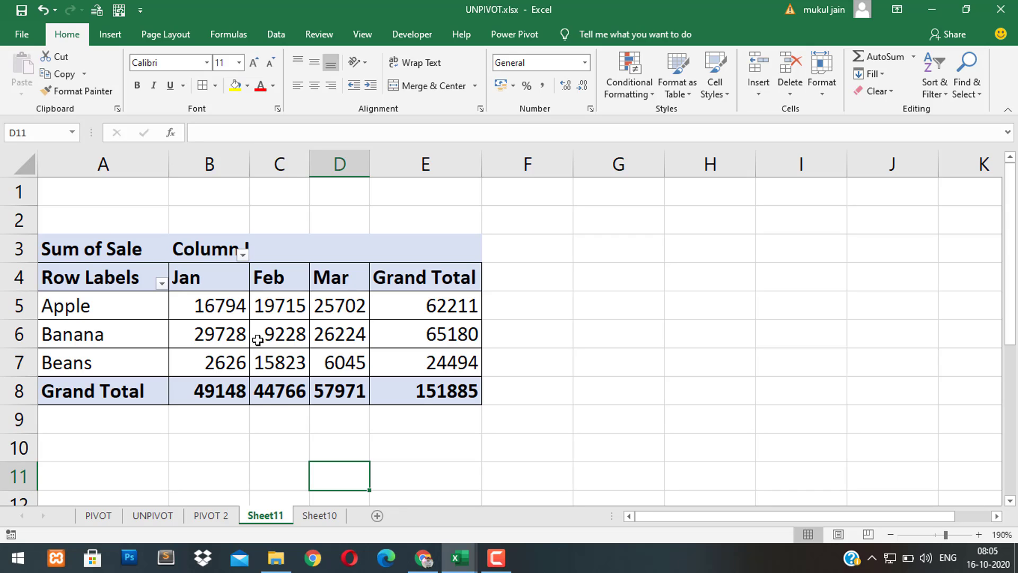
# - Add the Sale field to the PivotTable's values a second time
pyautogui.moveTo(250, 339)
pyautogui.click(217, 312)
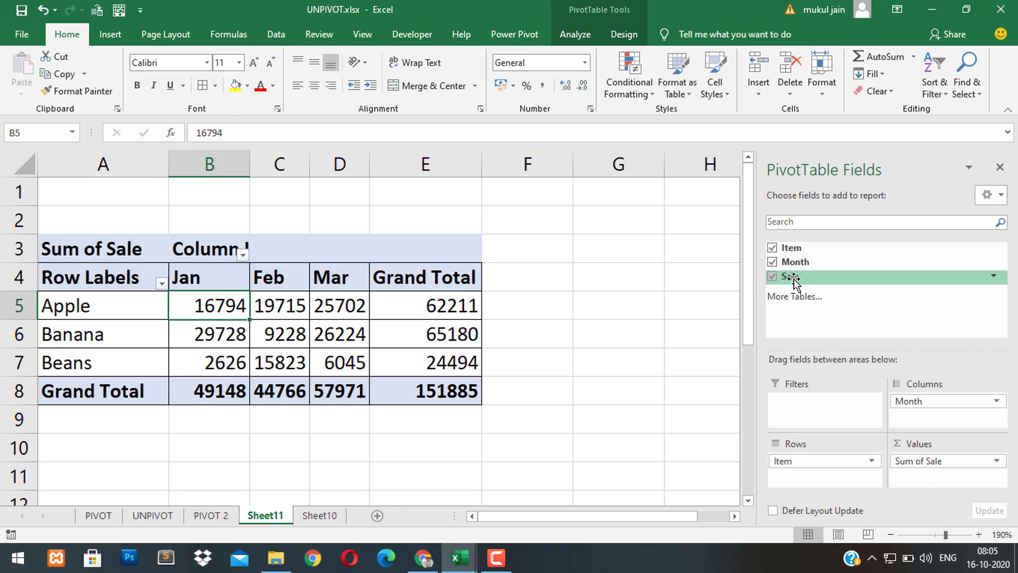
pyautogui.moveTo(796, 277); pyautogui.dragTo(927, 477)
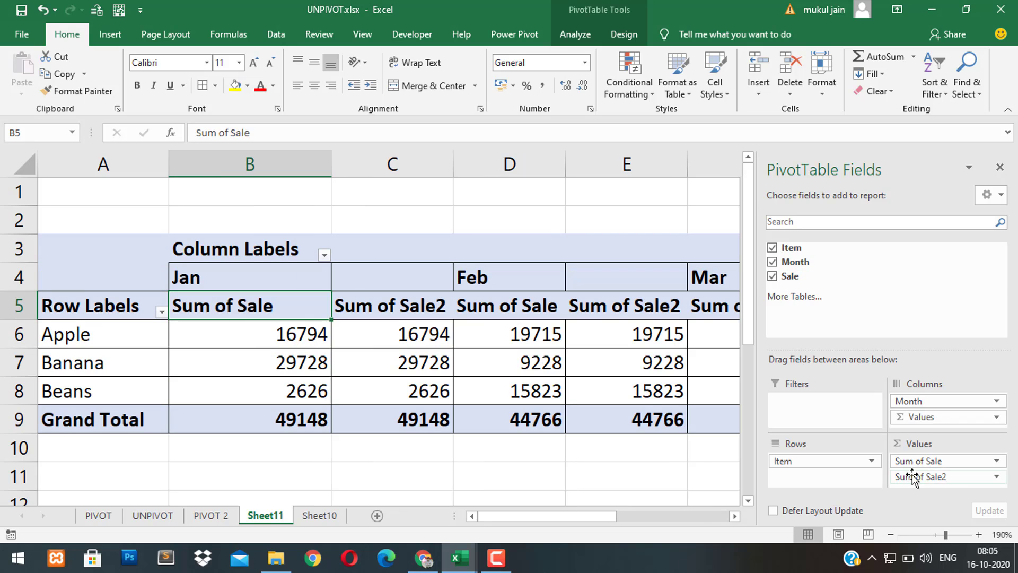
# - Rename the second Sale value field in the PivotTable as %
pyautogui.click(384, 290)
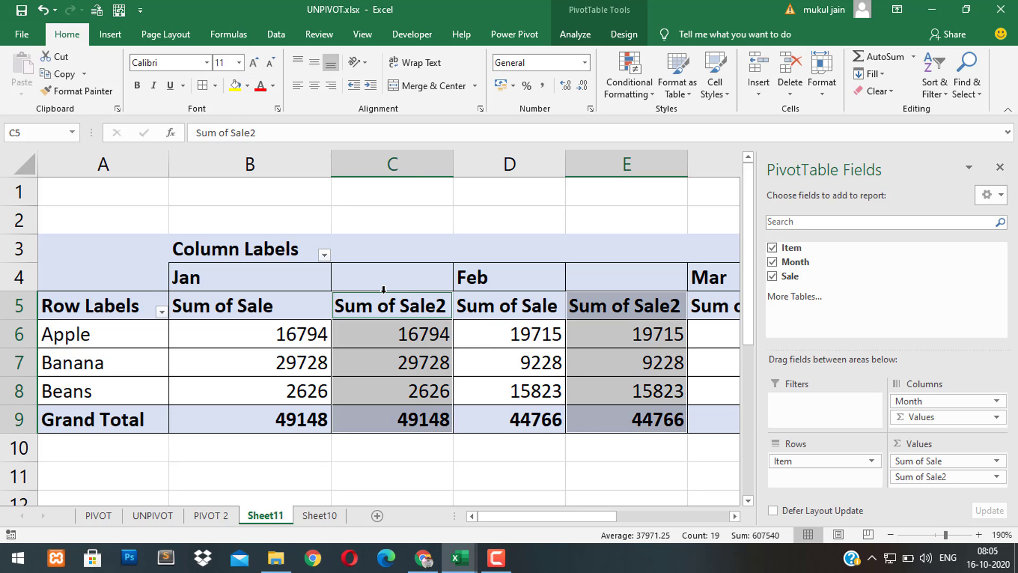
pyautogui.click(381, 298)
pyautogui.click(378, 290)
pyautogui.moveTo(279, 138); pyautogui.dragTo(164, 133)
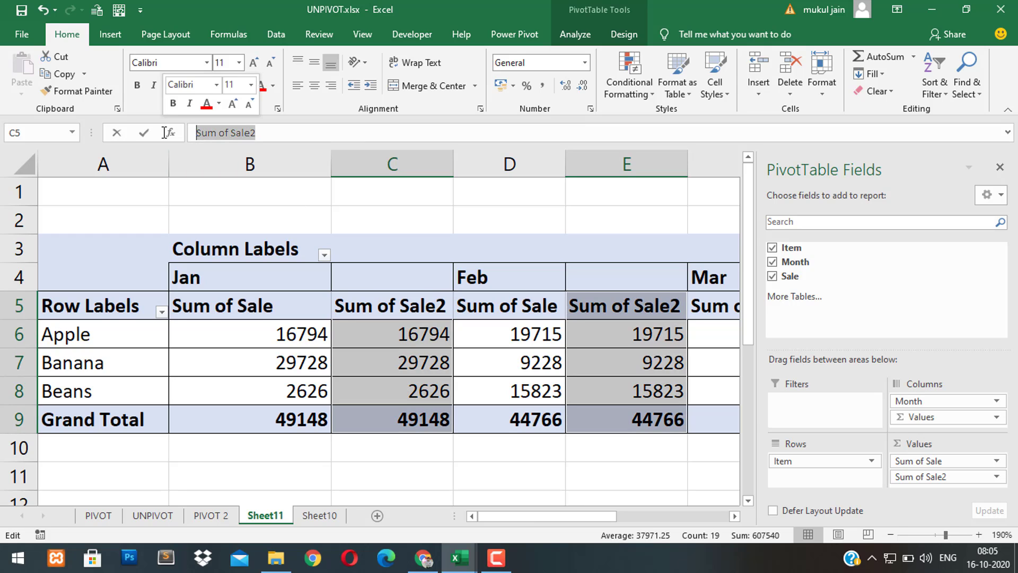
pyautogui.write('%')
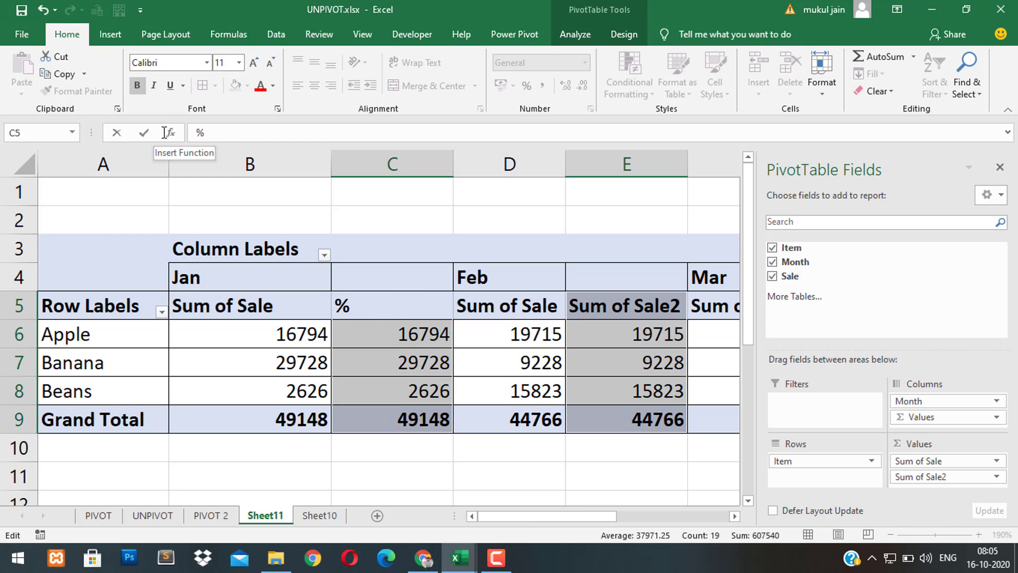
pyautogui.press('Return')
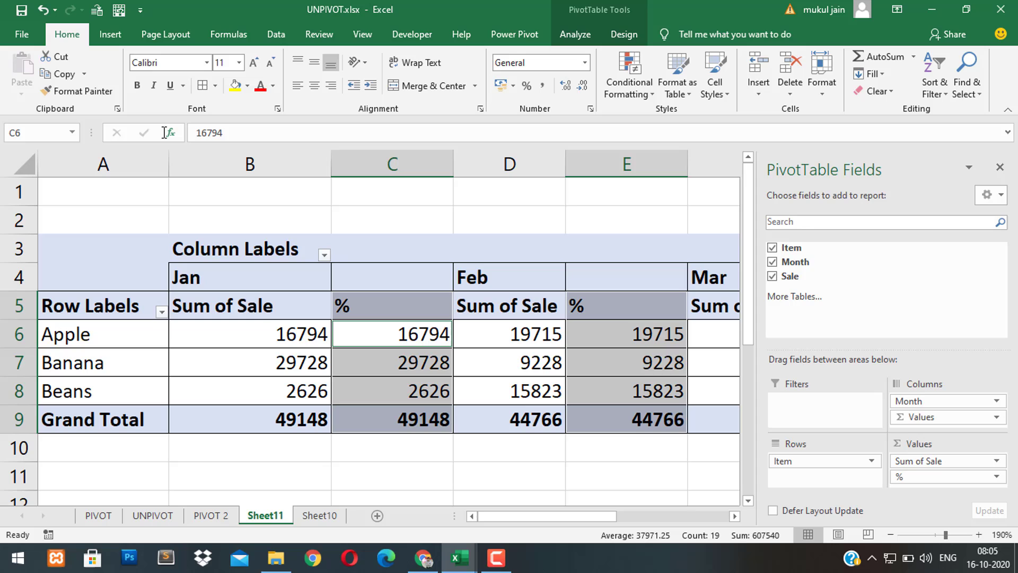
# - Show the % field's values as % of Column Total
pyautogui.click(387, 330)
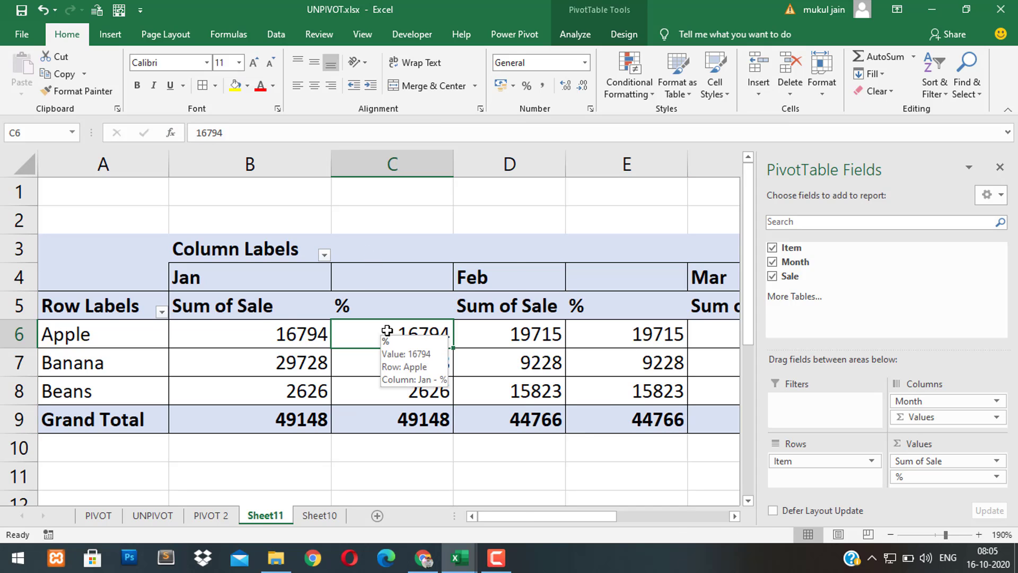
pyautogui.rightClick(386, 329)
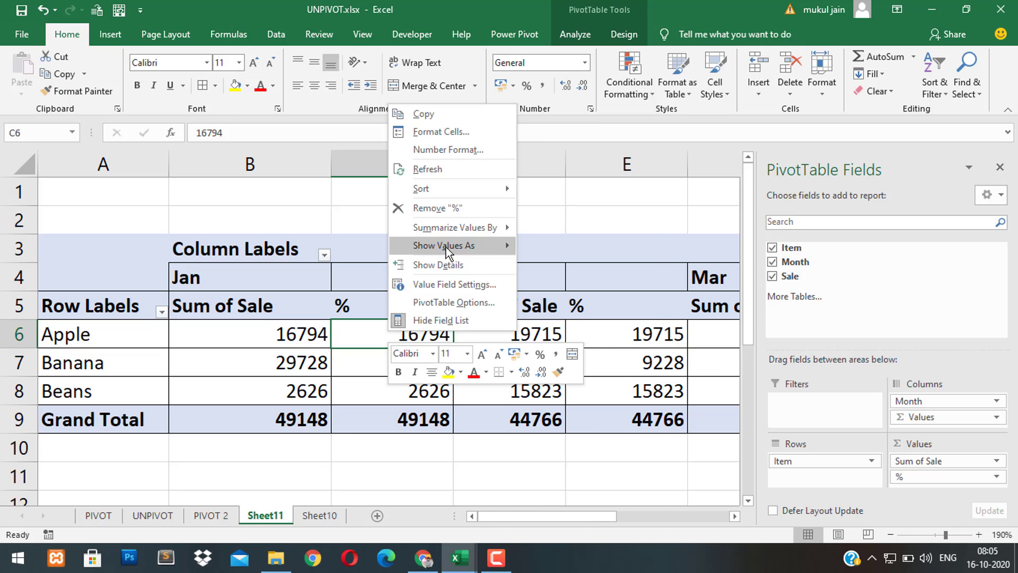
pyautogui.moveTo(446, 248)
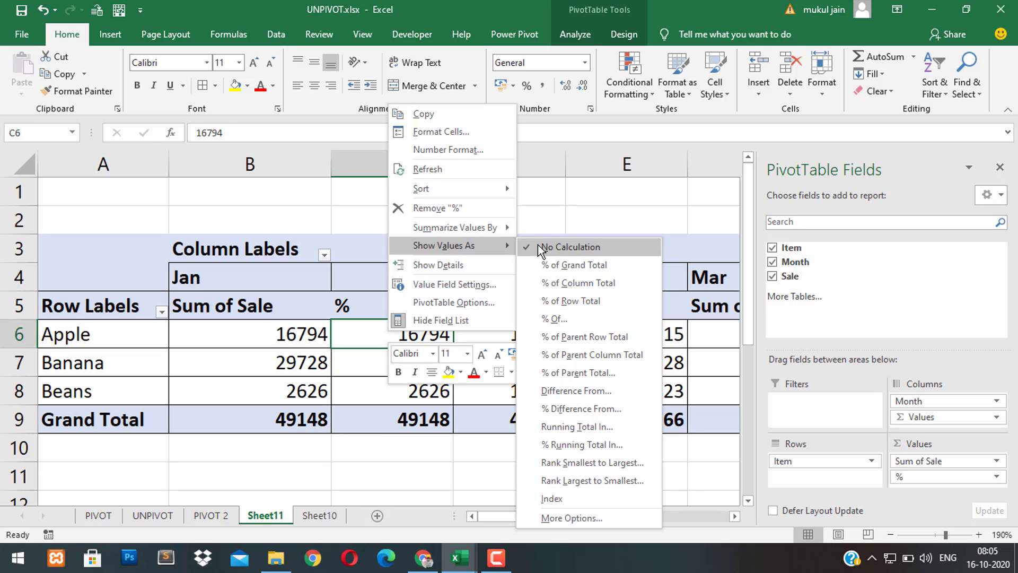
pyautogui.click(542, 285)
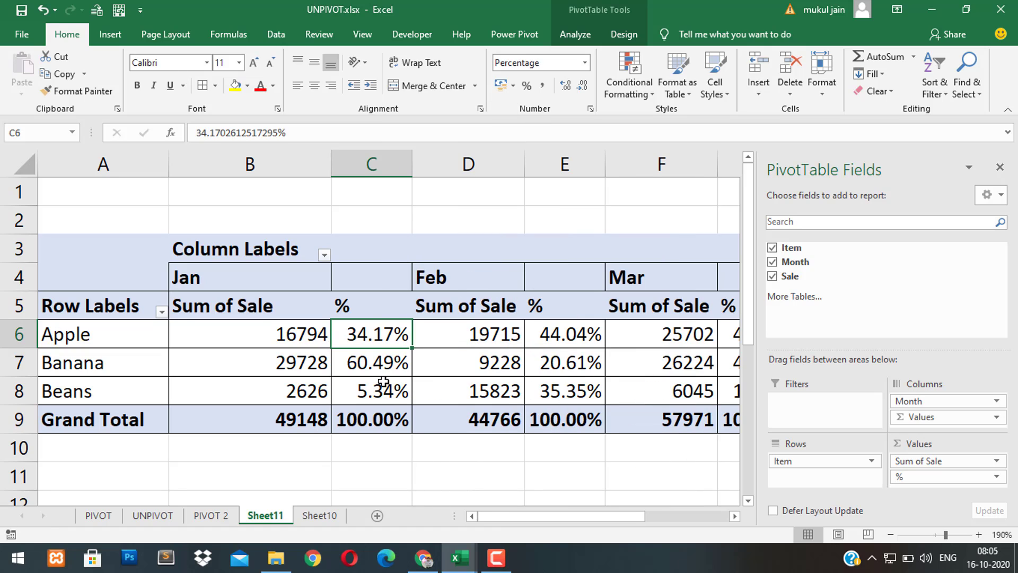
# - Examine each item's share of the column total across the Jan, Feb, Mar and overall total columns
pyautogui.click(379, 364)
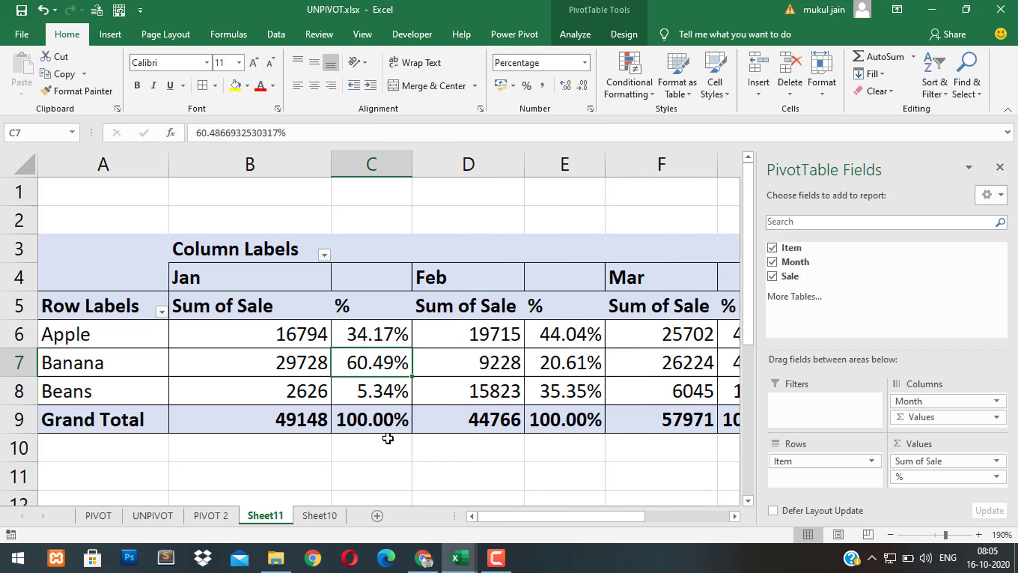
pyautogui.press('Right')
pyautogui.press('Right')
pyautogui.press('Right')
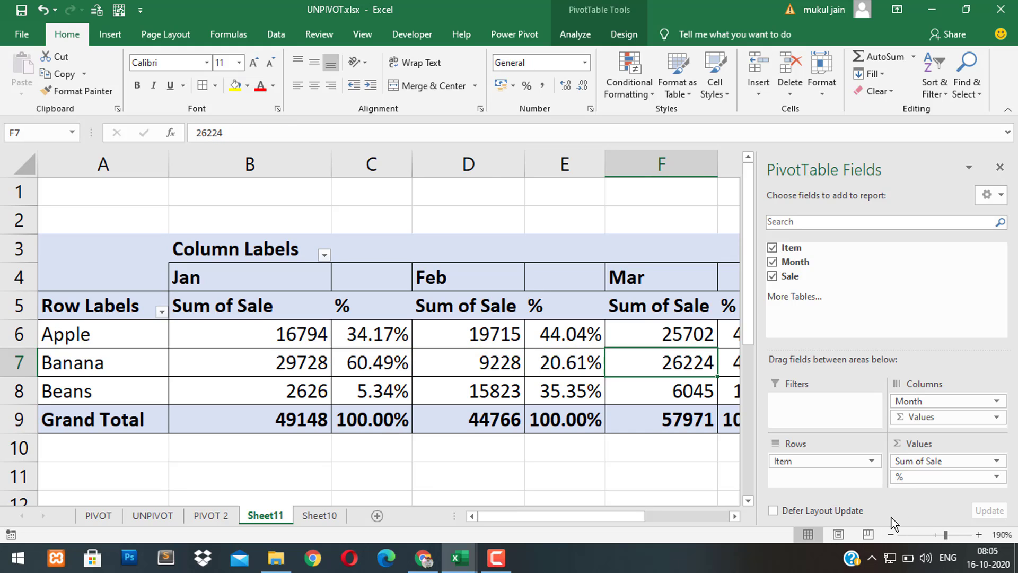
pyautogui.click(891, 535)
pyautogui.click(892, 534)
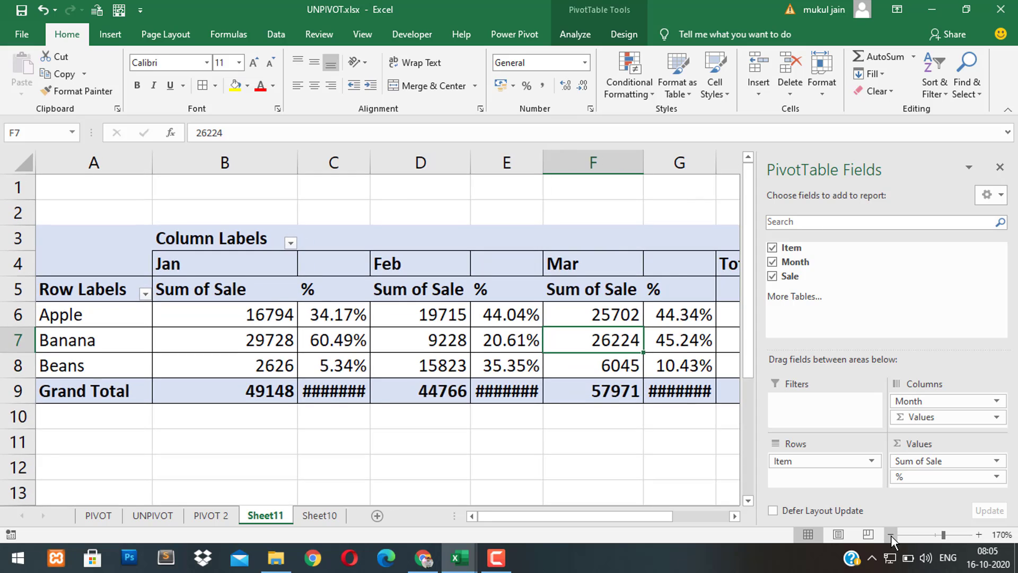
pyautogui.click(892, 535)
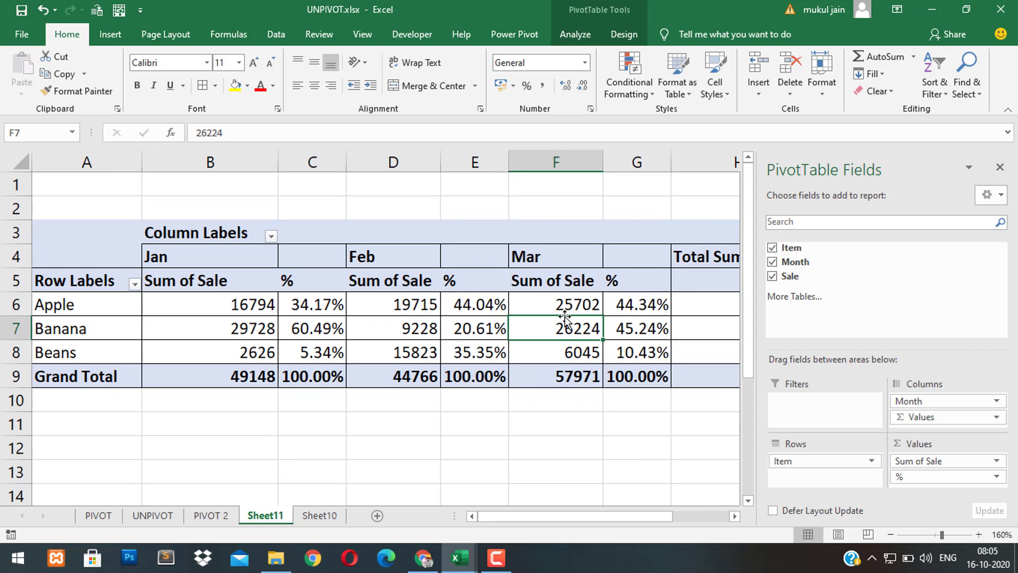
pyautogui.click(553, 306)
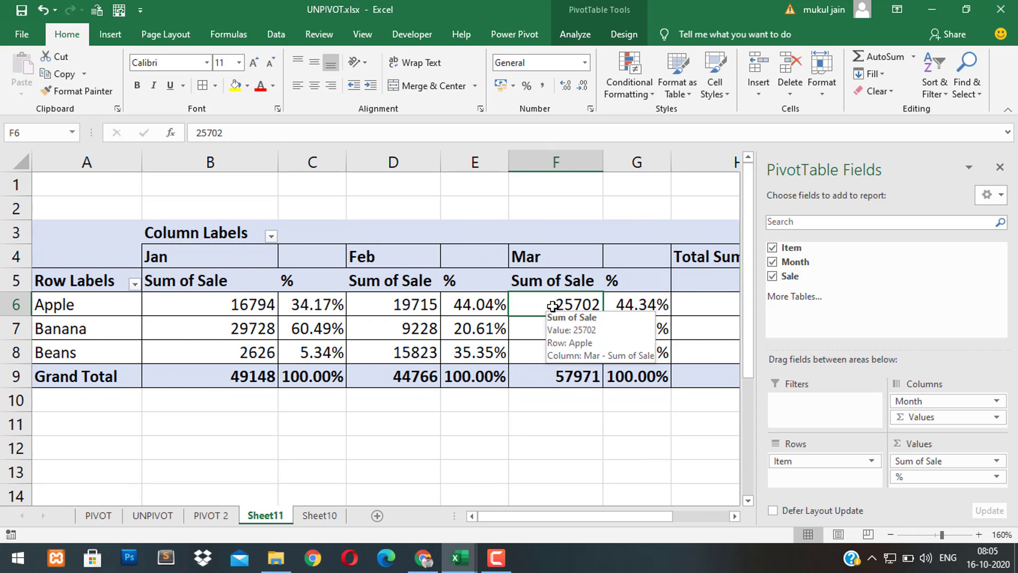
pyautogui.press('Right')
pyautogui.press('Right')
pyautogui.press('Right')
pyautogui.press('Left')
pyautogui.press('Left')
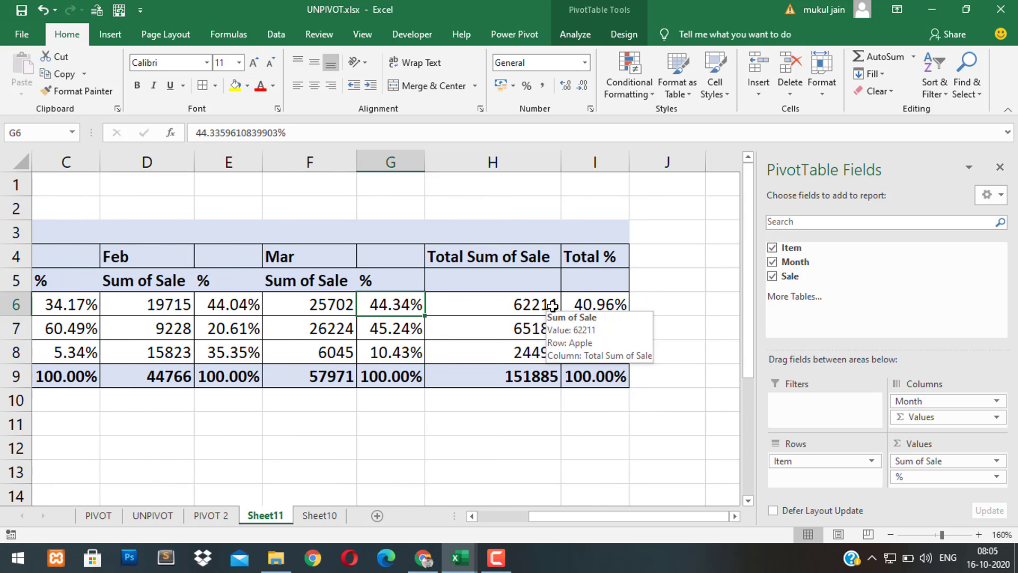
pyautogui.press('Left')
pyautogui.press('Home')
pyautogui.press('Right')
pyautogui.press('Right')
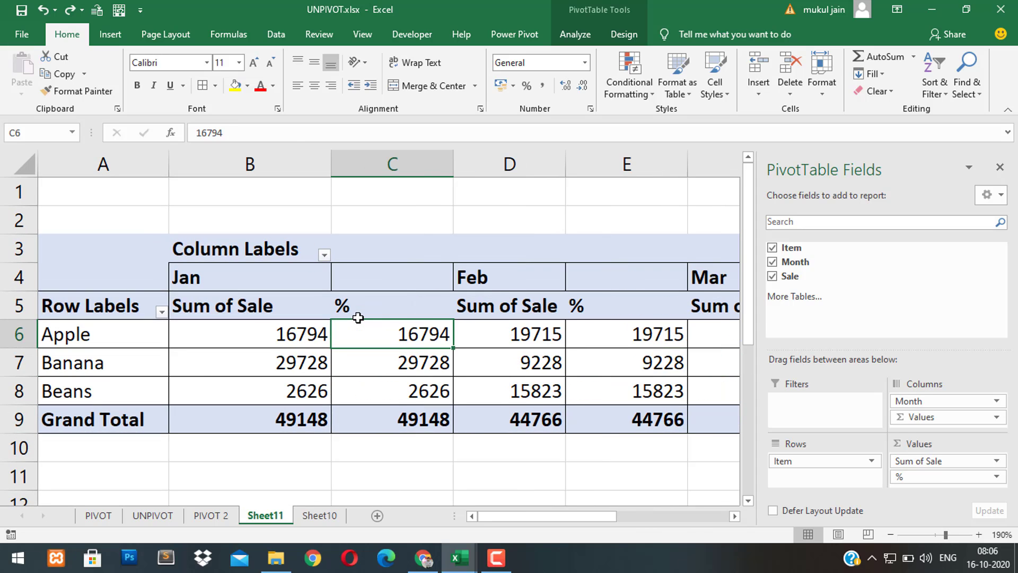
# - Rename the Sum of Sale2 value field in the PivotTable as %
pyautogui.click(358, 318)
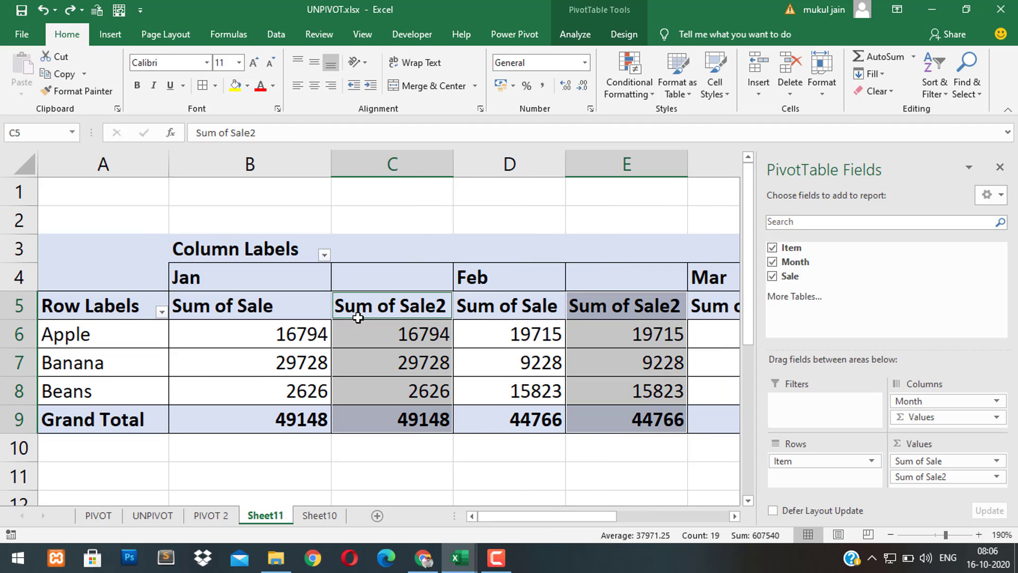
pyautogui.write('%')
pyautogui.press('Return')
# - Show the % field's values as % Difference From, with Month as base field and (previous) as base item
pyautogui.click(387, 344)
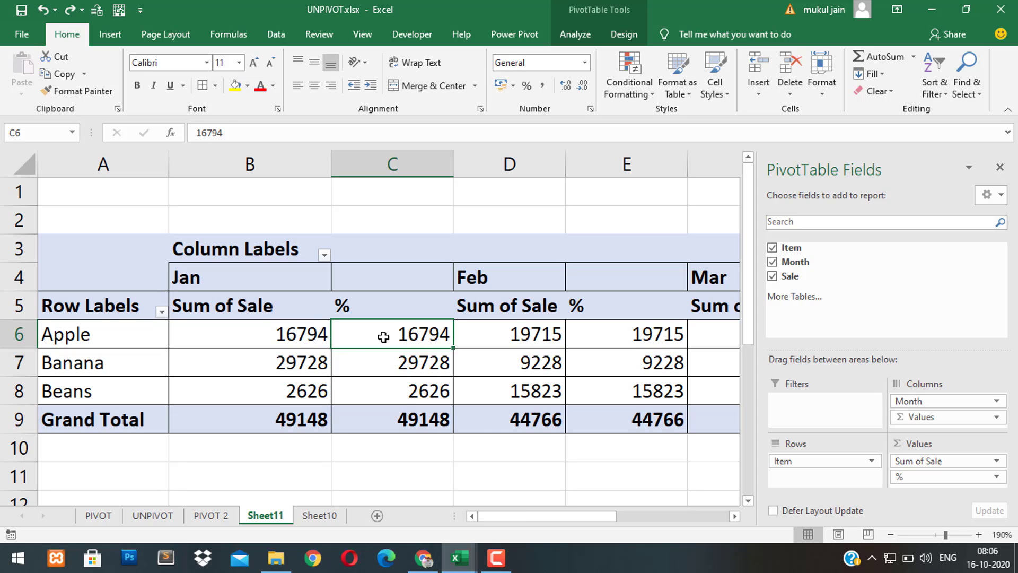
pyautogui.rightClick(390, 332)
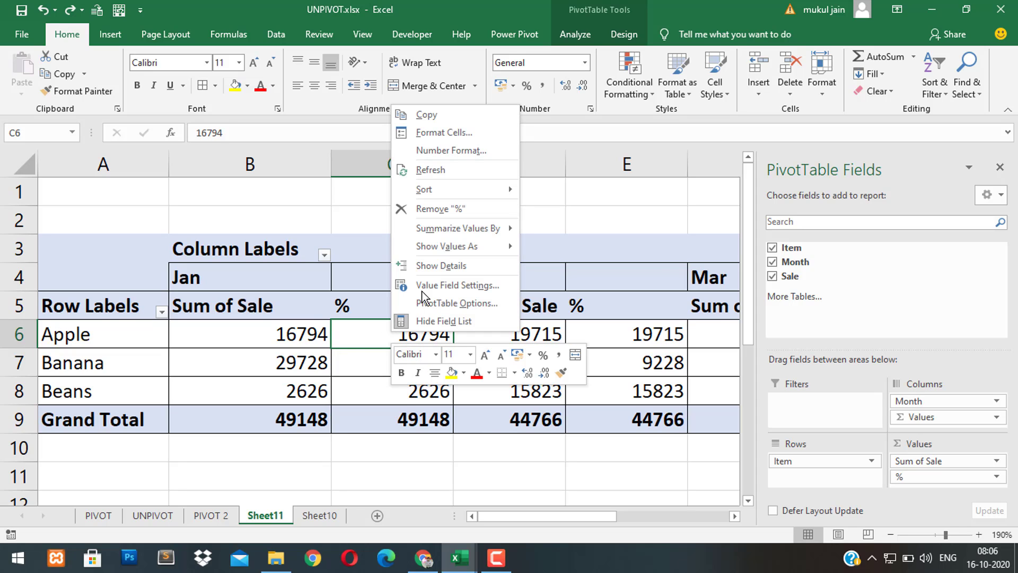
pyautogui.moveTo(454, 246)
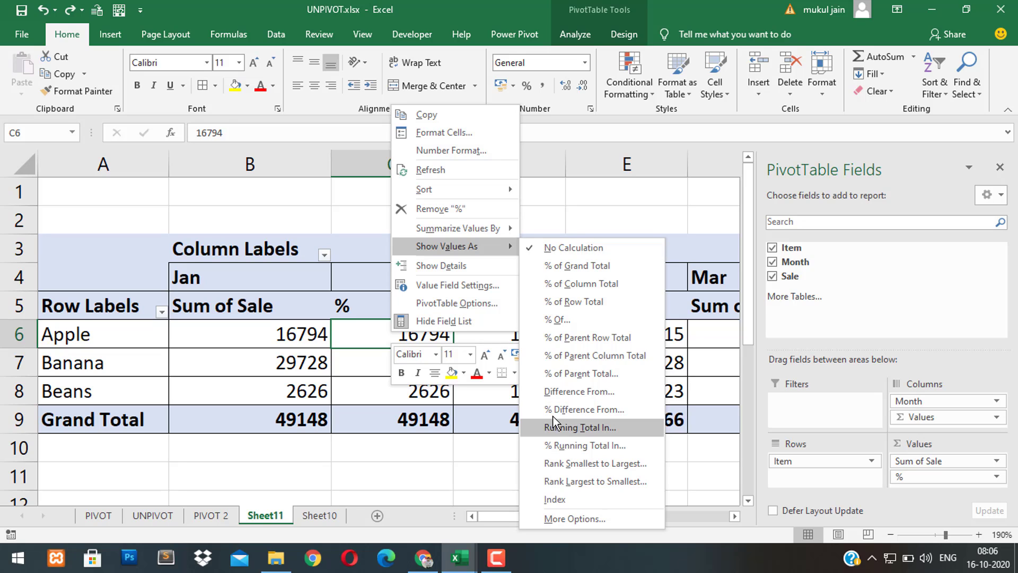
pyautogui.click(587, 408)
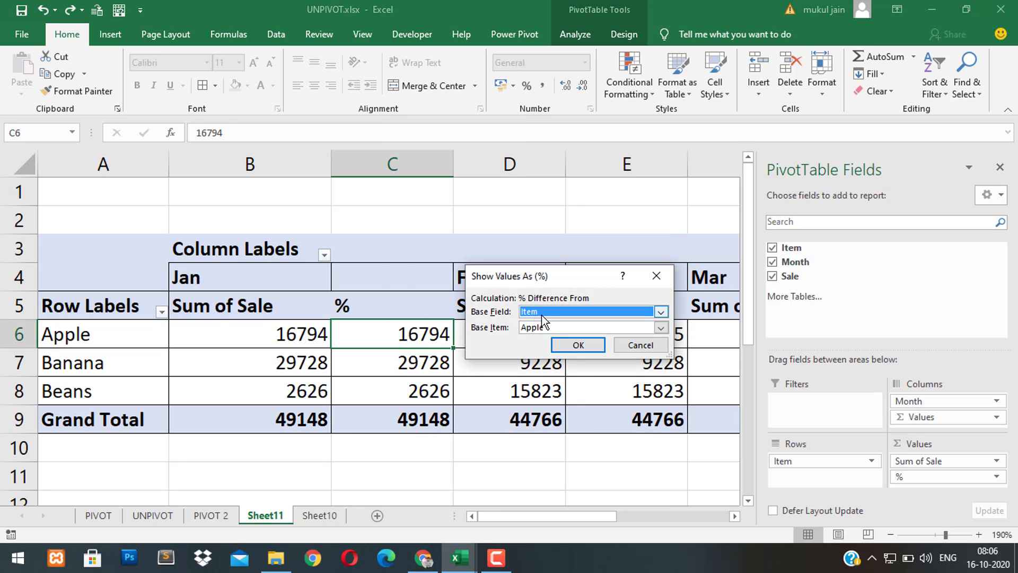
pyautogui.click(545, 313)
pyautogui.click(543, 339)
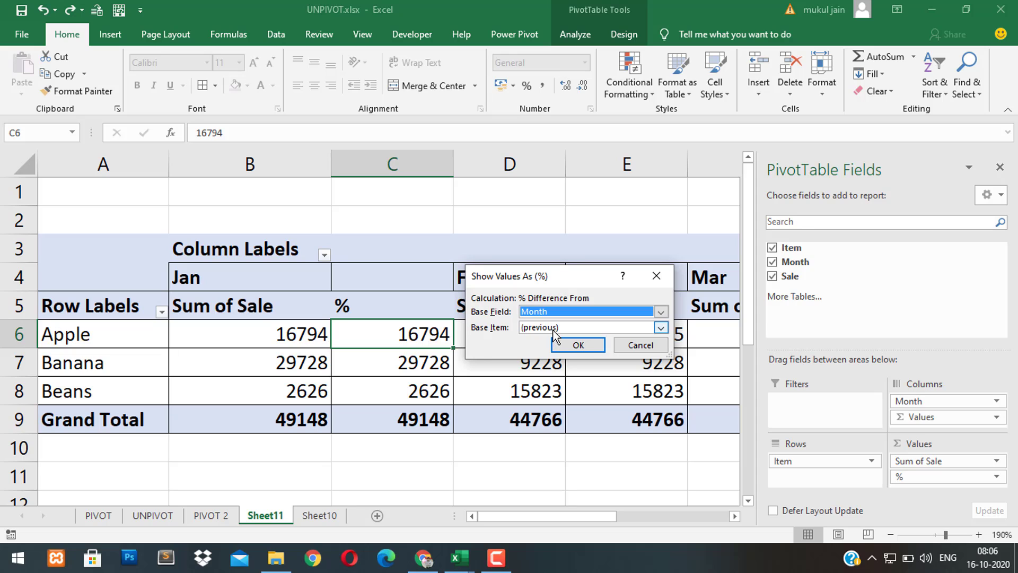
pyautogui.click(553, 327)
pyautogui.click(554, 336)
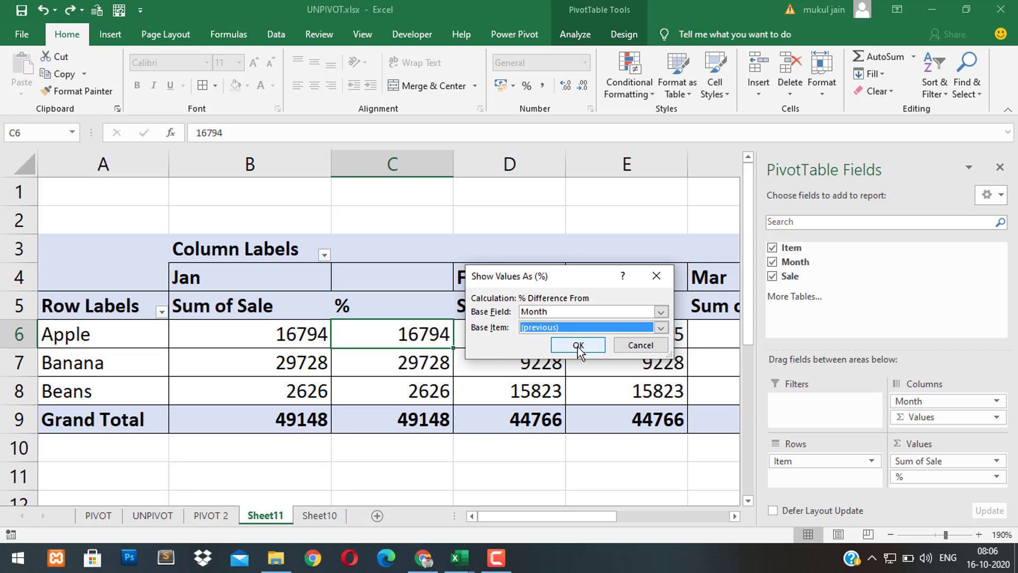
pyautogui.click(578, 345)
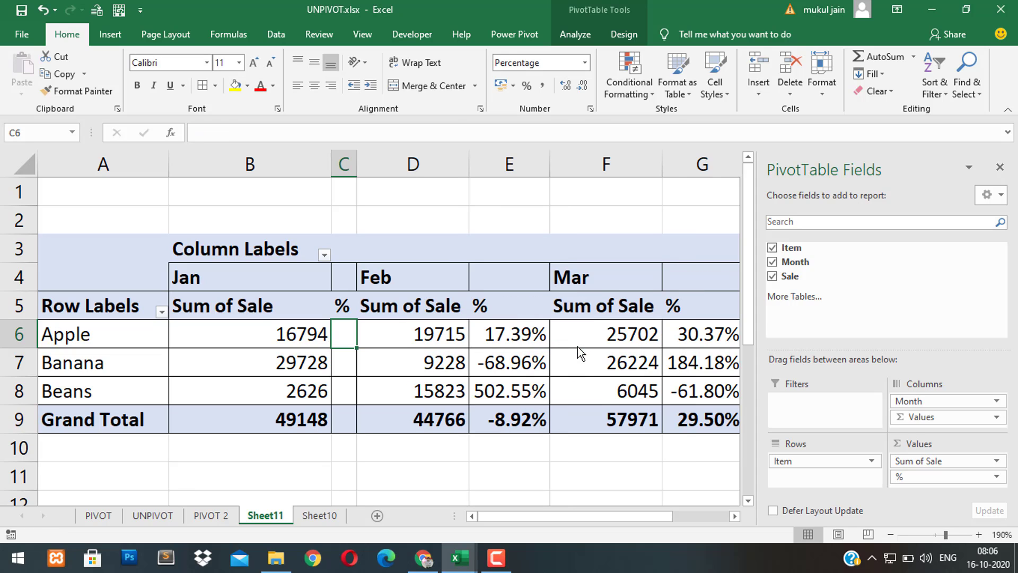
# - Examine the Apple row's percentage change from month to month across the Jan, Feb, Mar and total columns
pyautogui.click(397, 352)
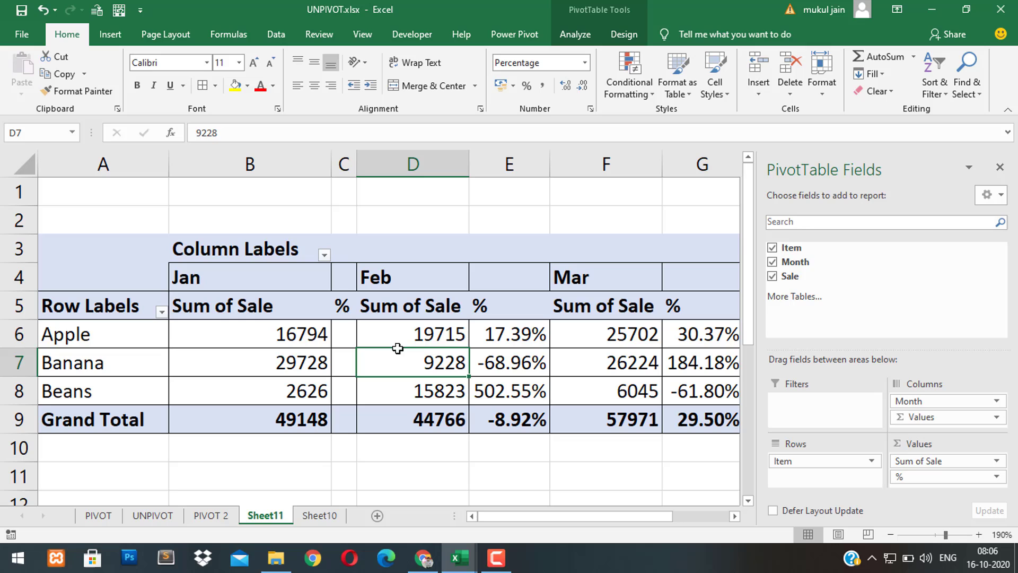
pyautogui.click(500, 339)
pyautogui.press('Left')
pyautogui.press('Left')
pyautogui.press('Left')
pyautogui.press('Right')
pyautogui.press('Right')
pyautogui.press('Right')
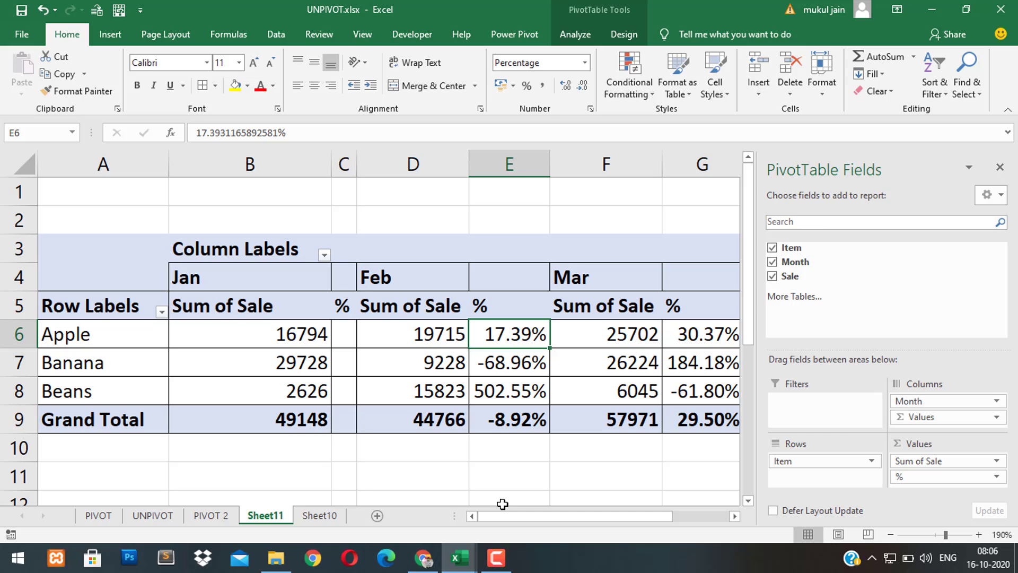
pyautogui.press('Right')
pyautogui.press('Right')
pyautogui.press('Right')
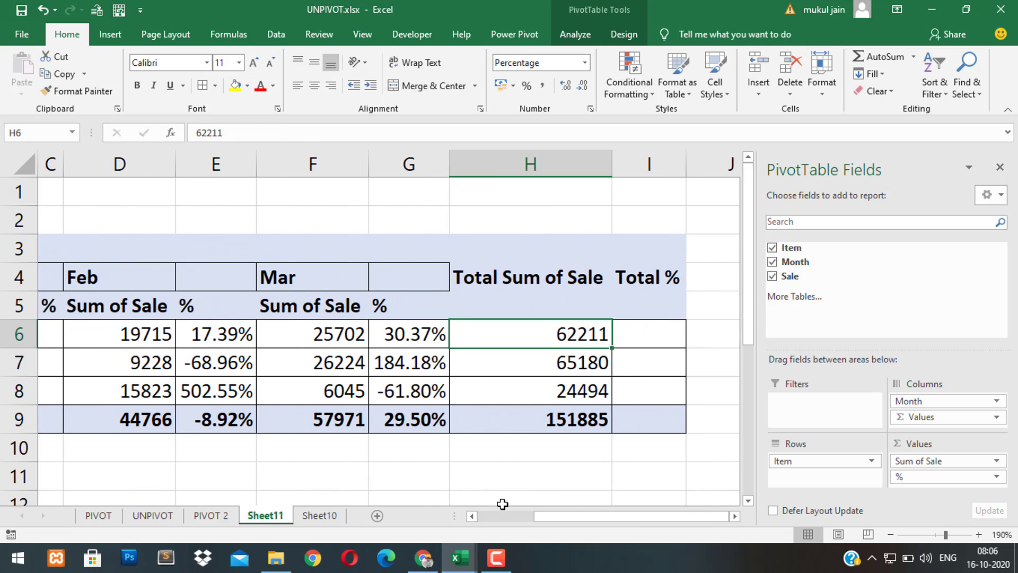
pyautogui.press('Left')
pyautogui.press('Left')
pyautogui.press('Left')
pyautogui.press('Left')
pyautogui.press('Left')
pyautogui.press('Left')
pyautogui.press('Left')
pyautogui.press('Right')
pyautogui.press('Right')
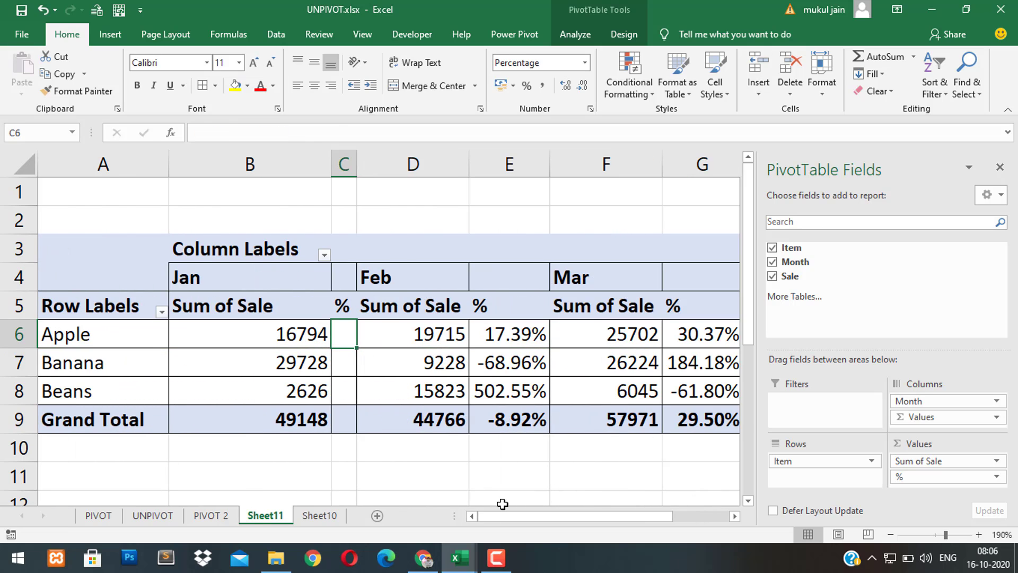